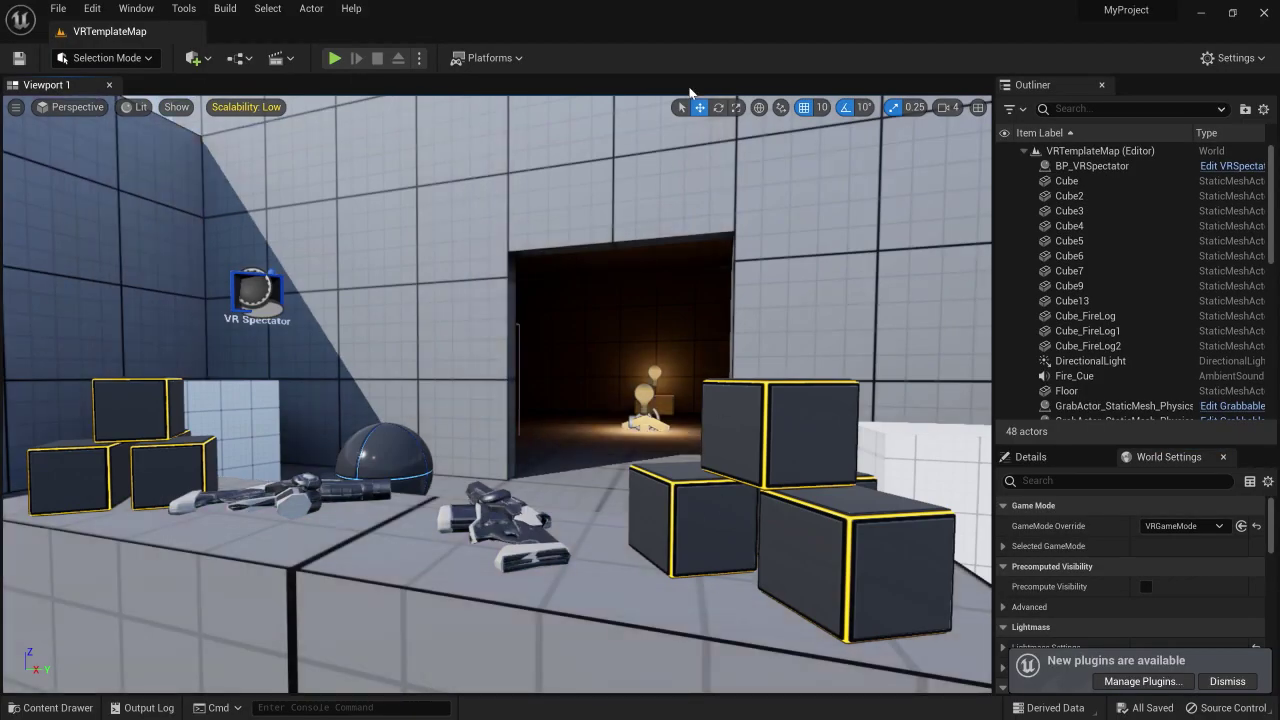
- Open the Play options menu next to the Play button for VRTemplateMap
click(420, 60)
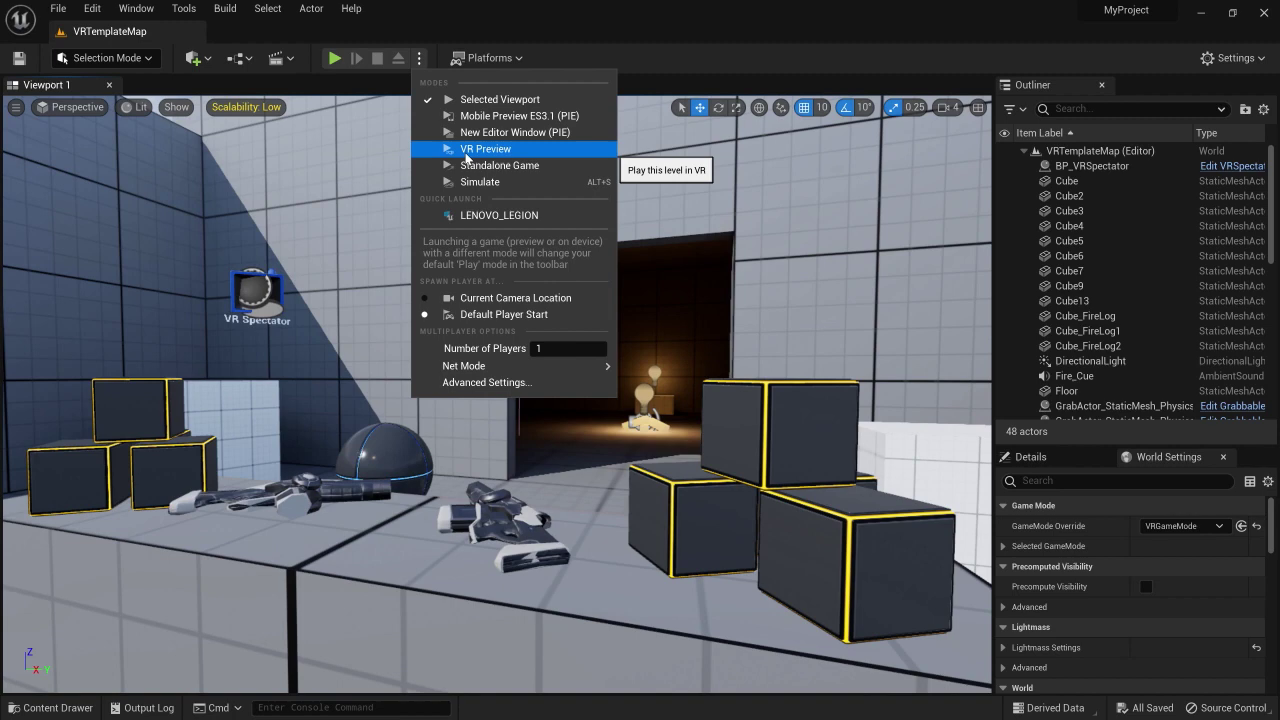
- Launch the VR template level in VR Preview mode
click(466, 150)
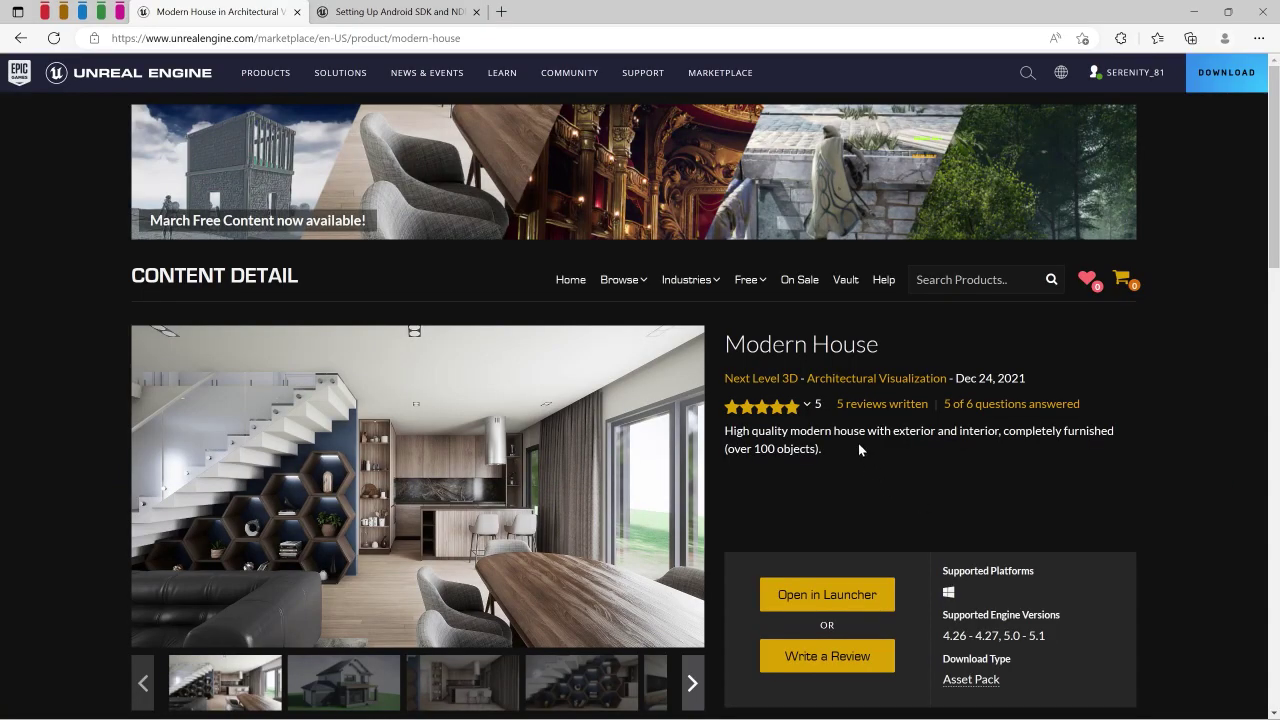
scroll(855, 400, down, 1)
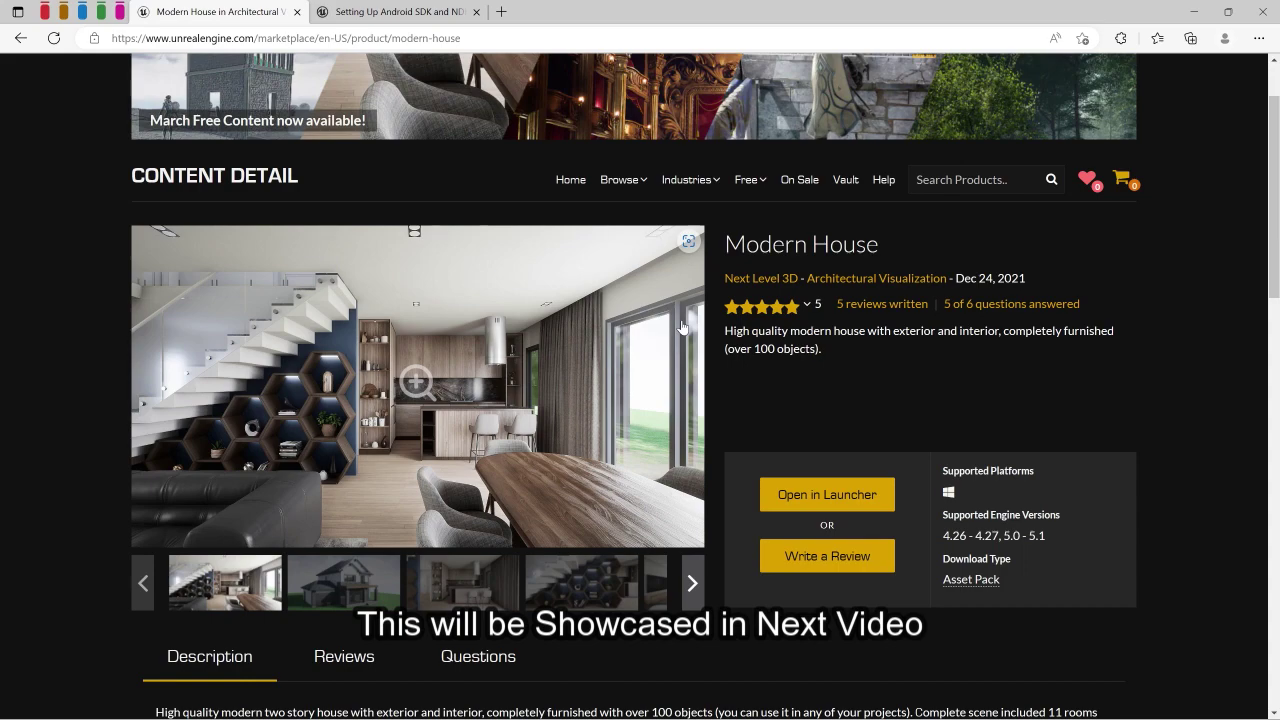
- Review the Android SDK setup docs and the Quest 2 setup notes in Notepad
key(ctrl+Tab)
scroll(731, 290, up, 5)
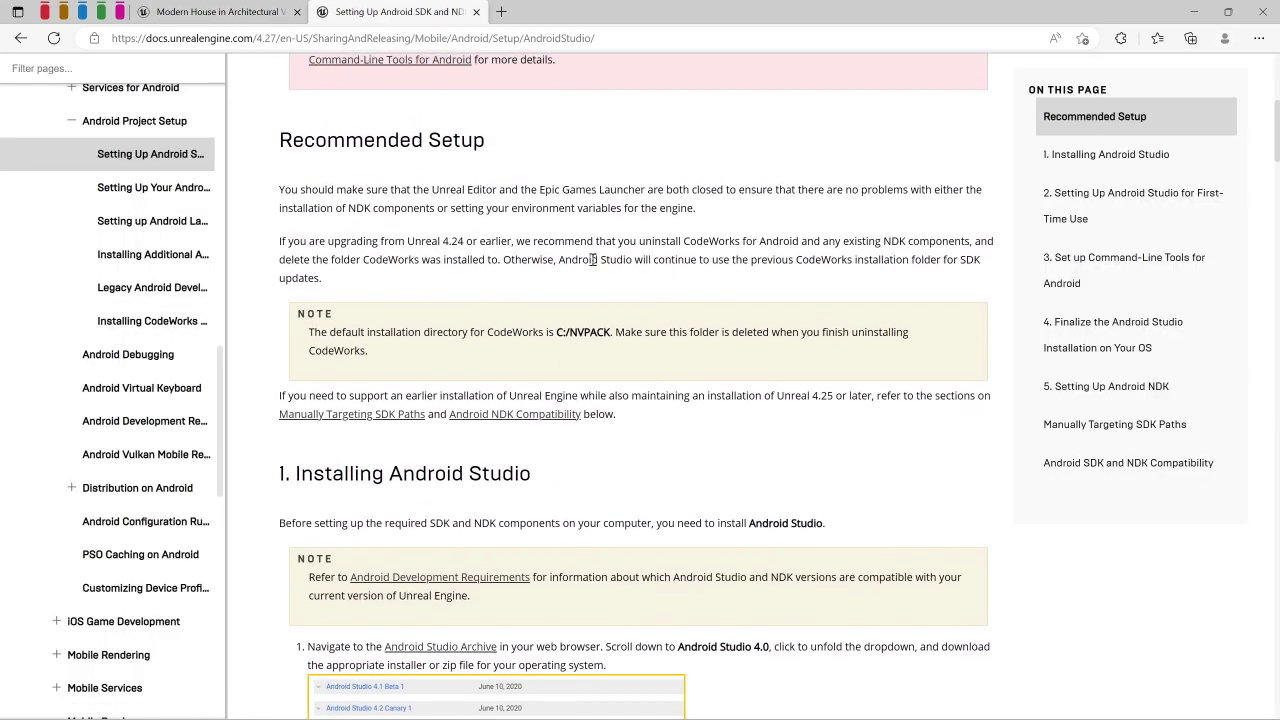
scroll(572, 261, up, 5)
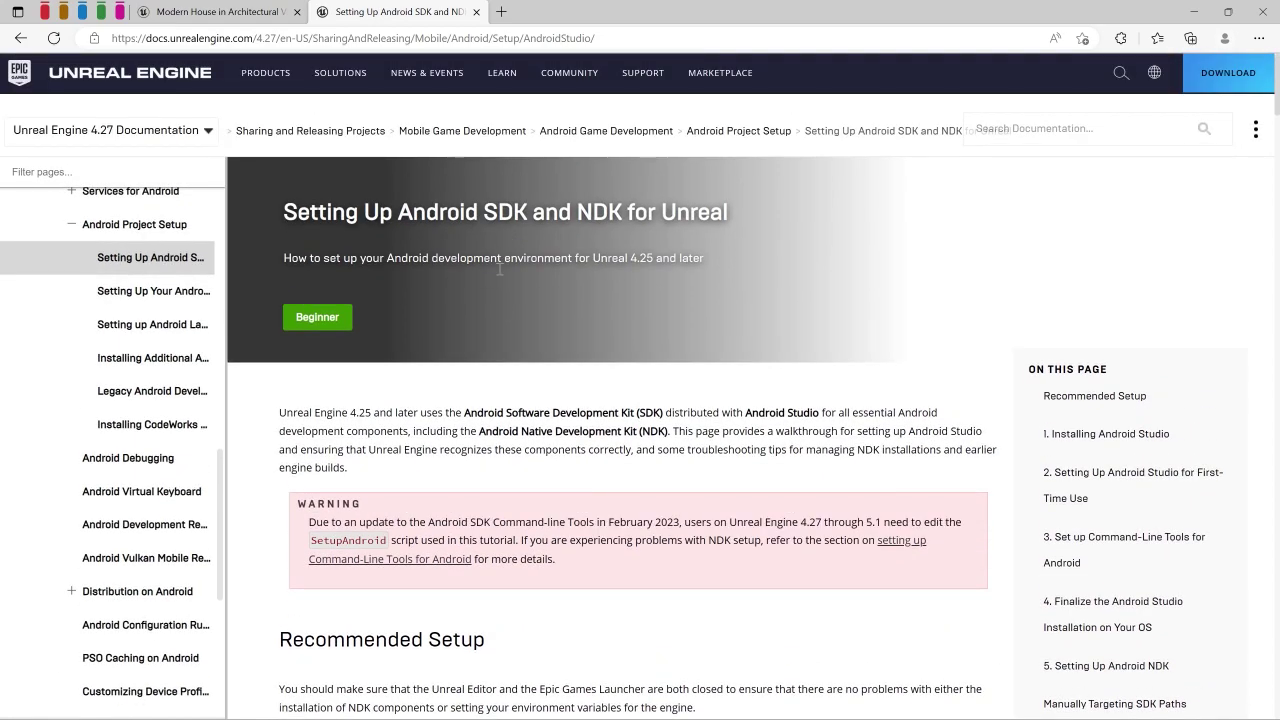
scroll(500, 290, down, 5)
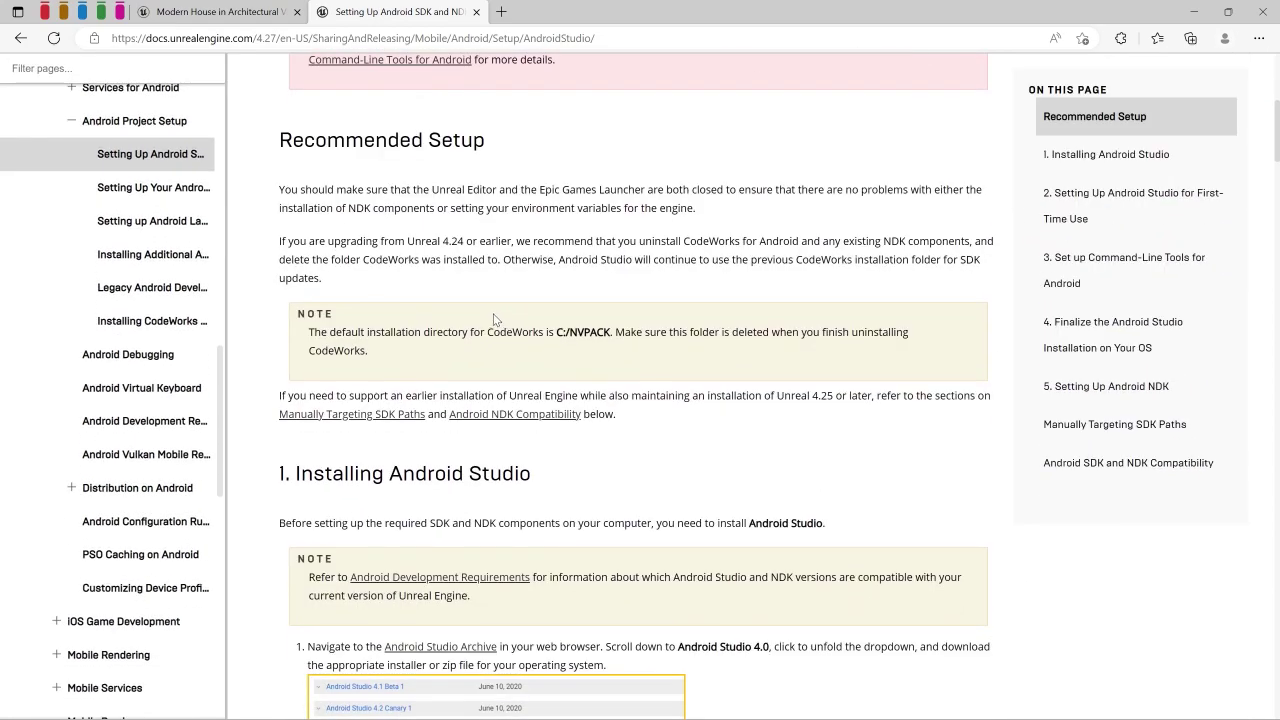
scroll(493, 318, down, 1)
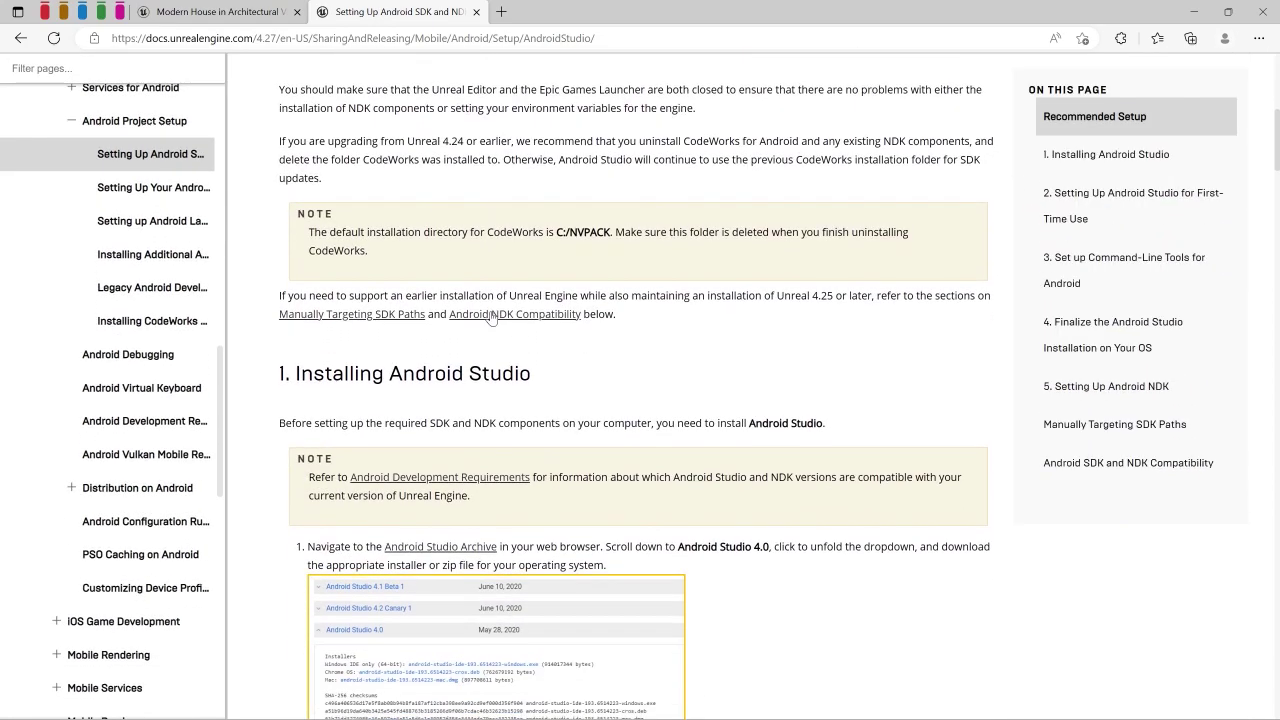
click(742, 710)
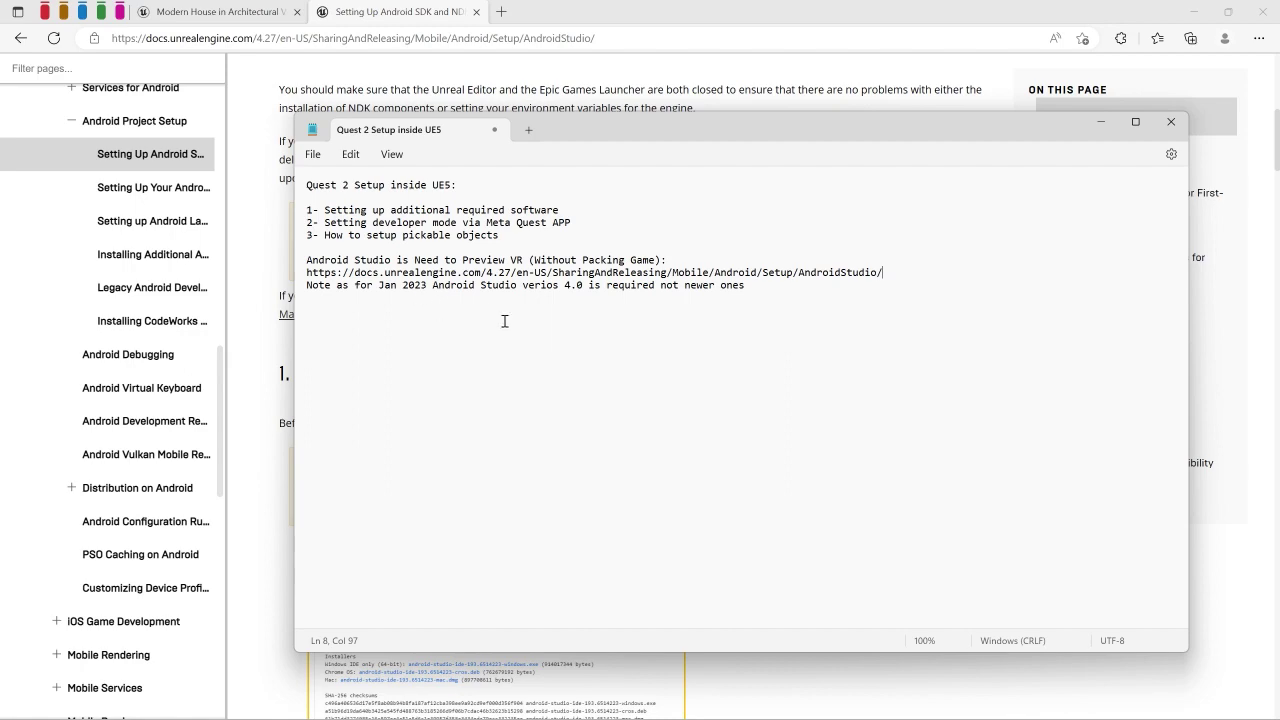
- Back in the docs, locate the Android Studio Archive link under Installing Android Studio
click(1210, 154)
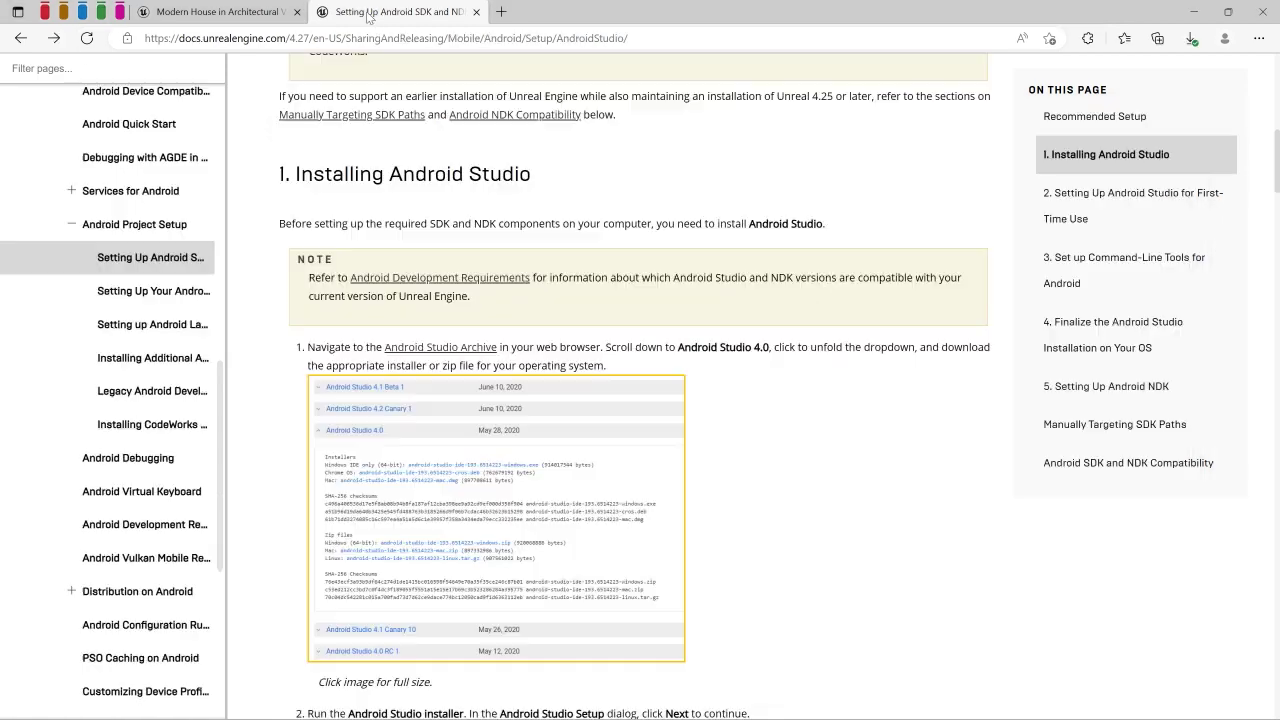
click(418, 40)
scroll(516, 131, up, 4)
scroll(516, 131, up, 4)
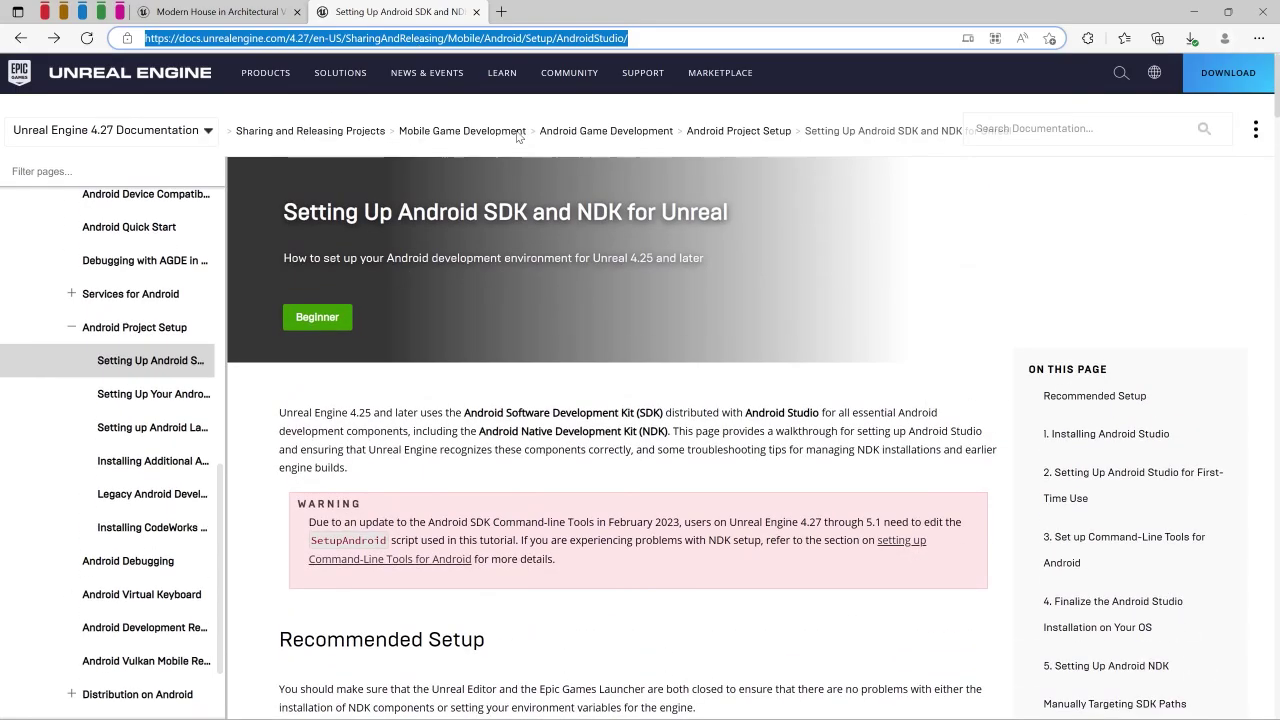
scroll(396, 395, down, 5)
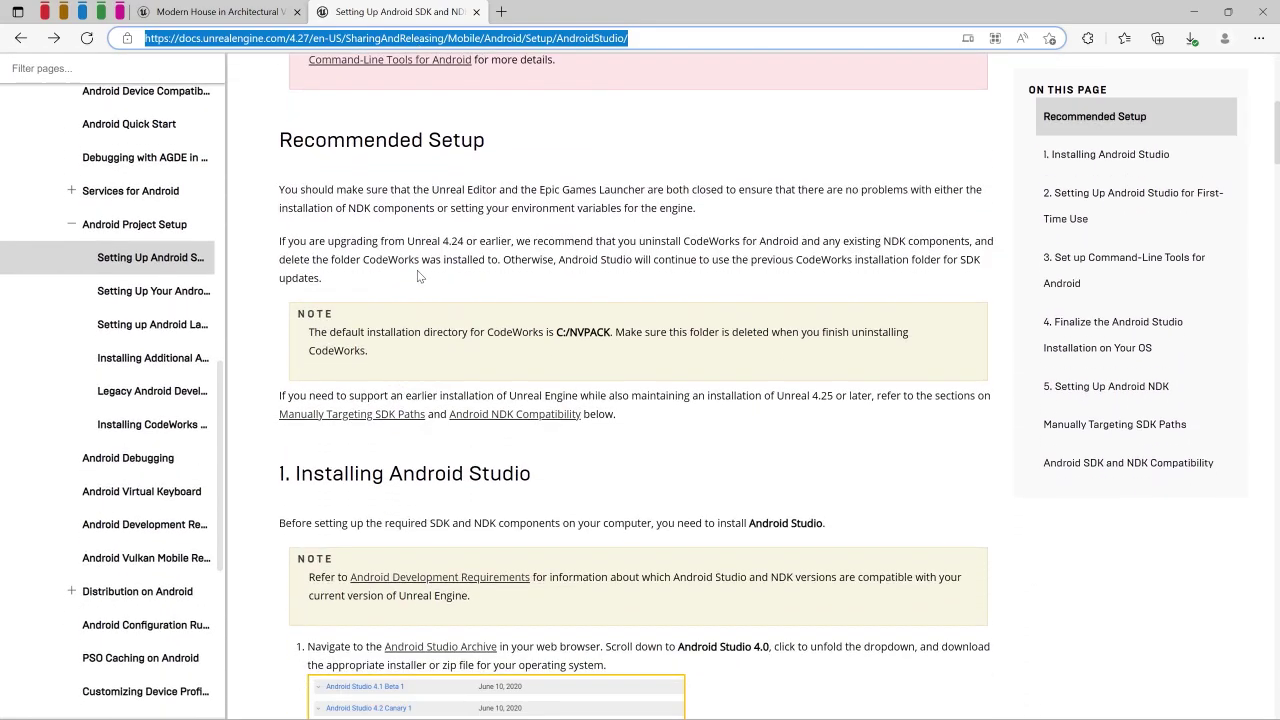
scroll(417, 277, down, 3)
scroll(446, 294, down, 1)
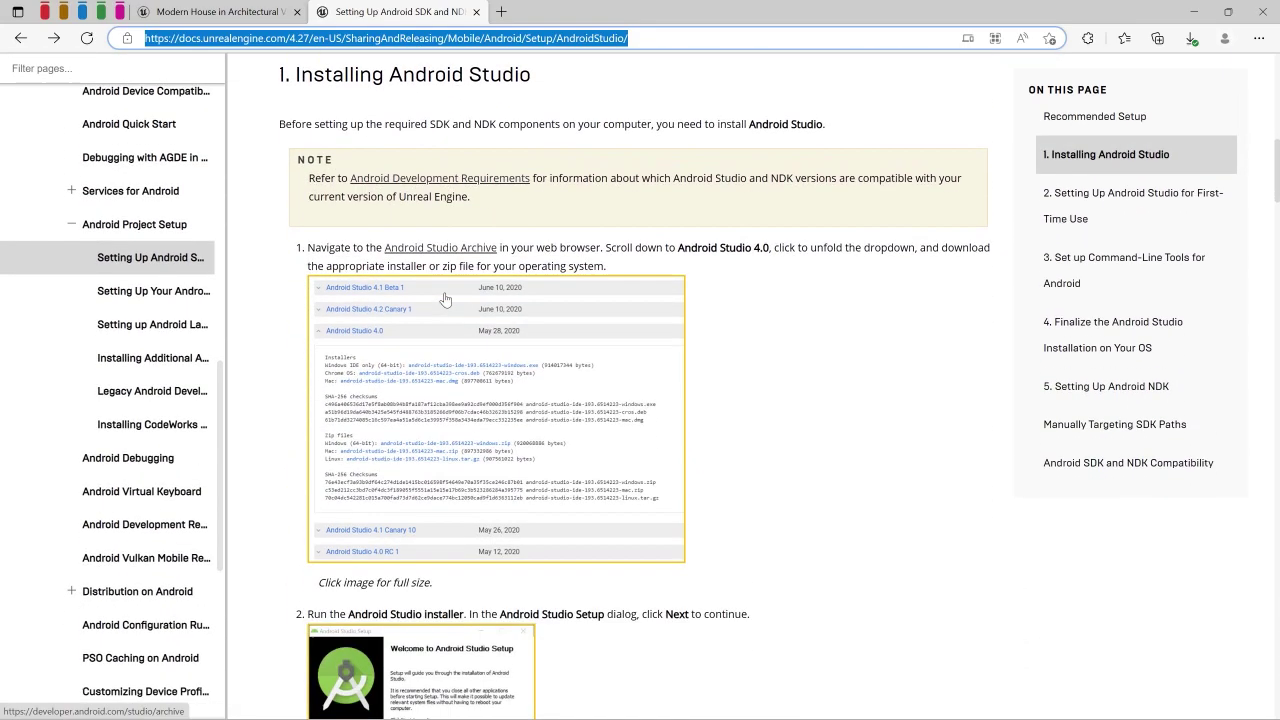
drag(499, 247, 383, 247)
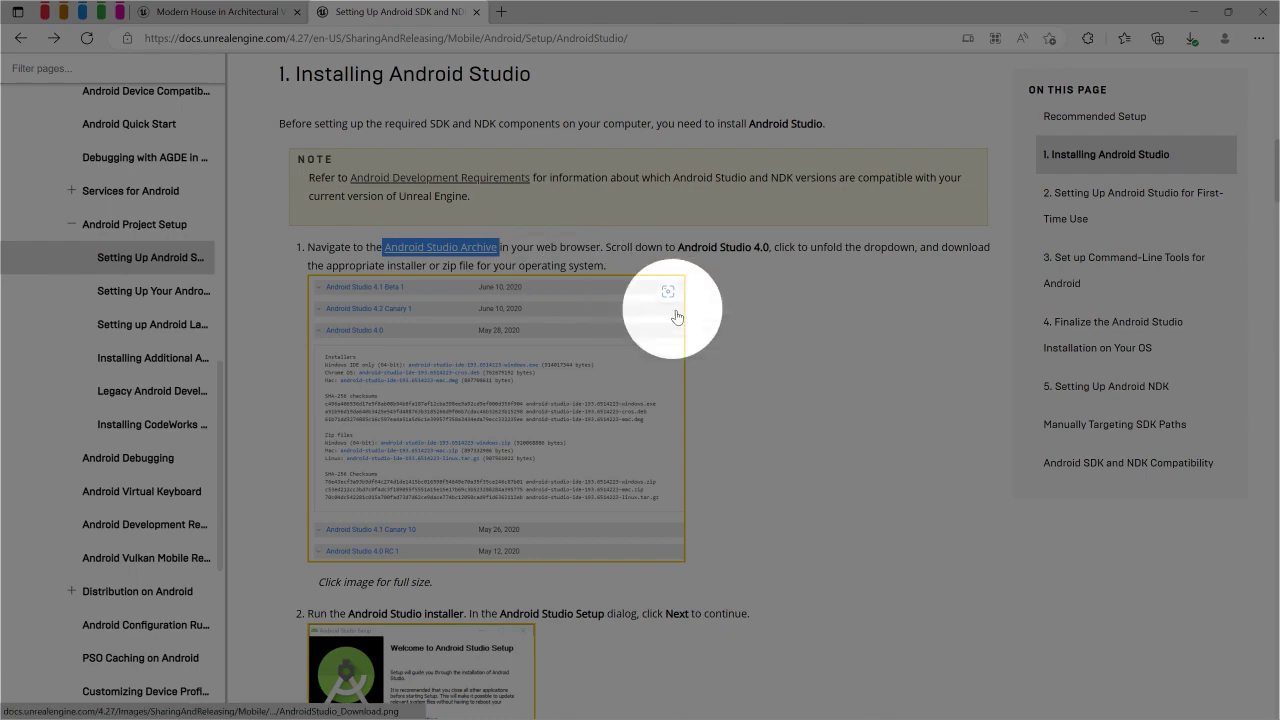
click(817, 378)
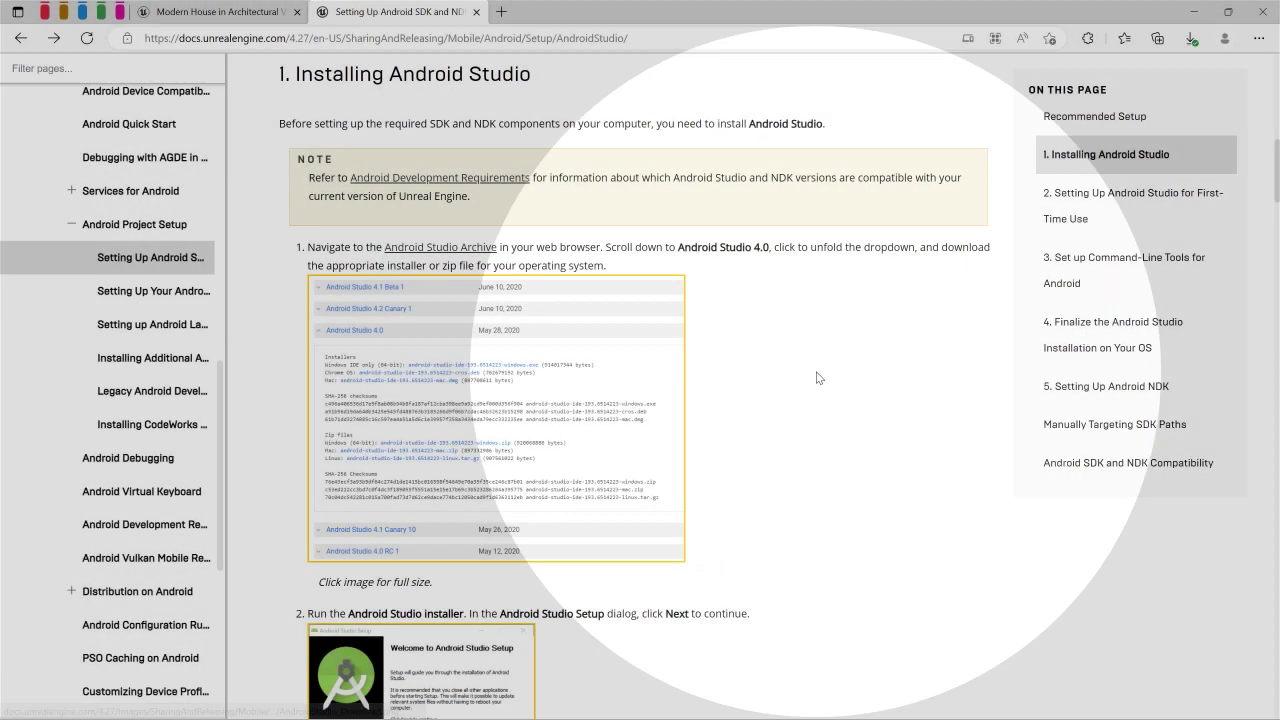
- Open the Android Studio archive in a new tab, accept the terms, and search for Android Studio 4.0
click(470, 247)
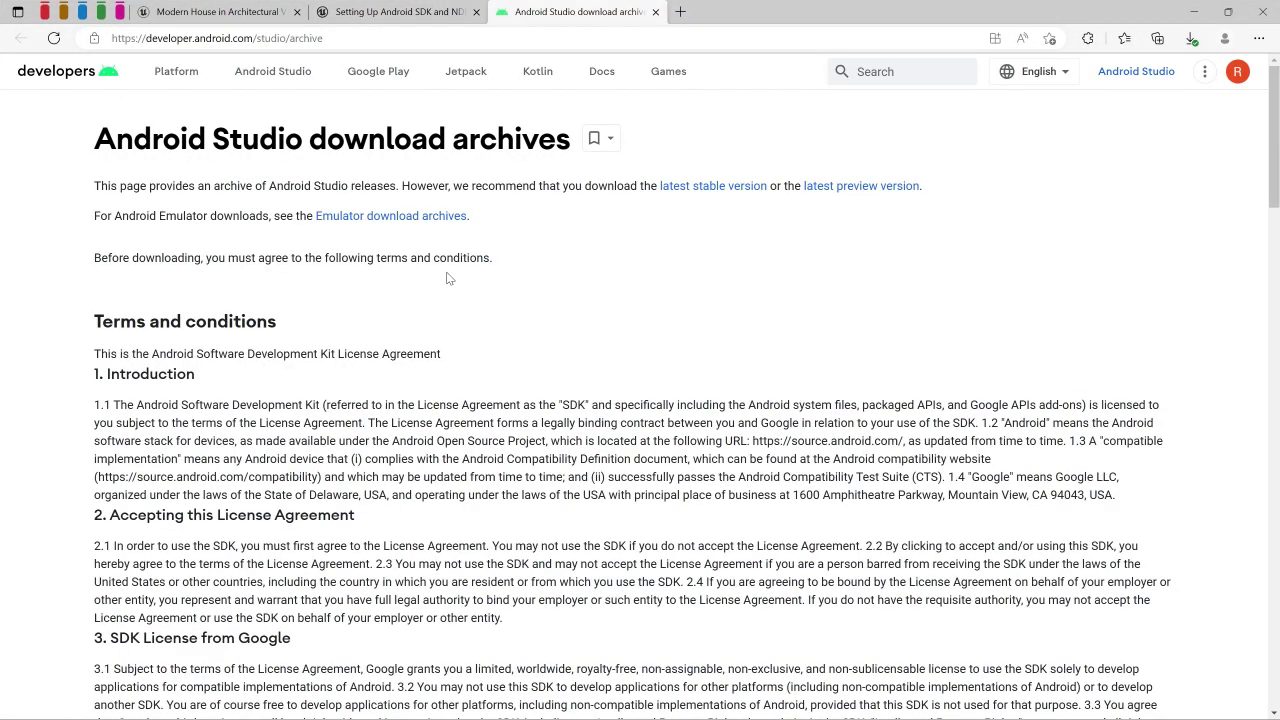
key(ctrl+f)
click(935, 67)
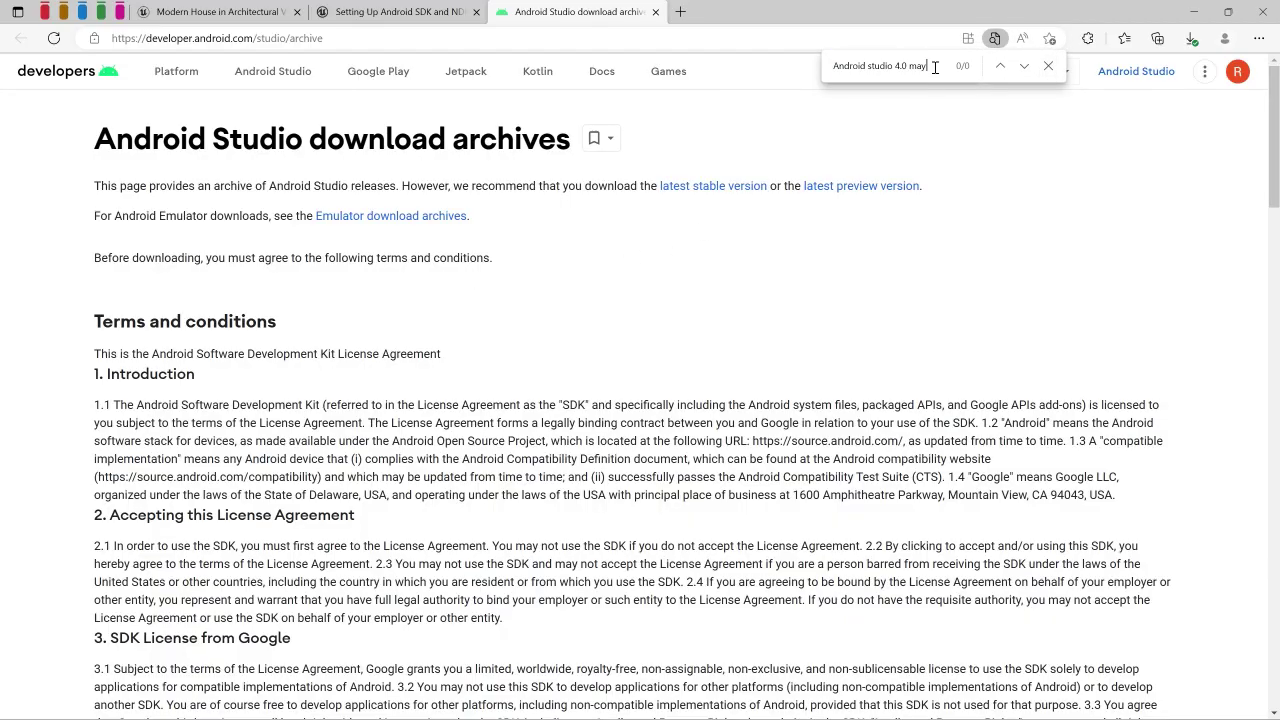
scroll(145, 182, down, 20)
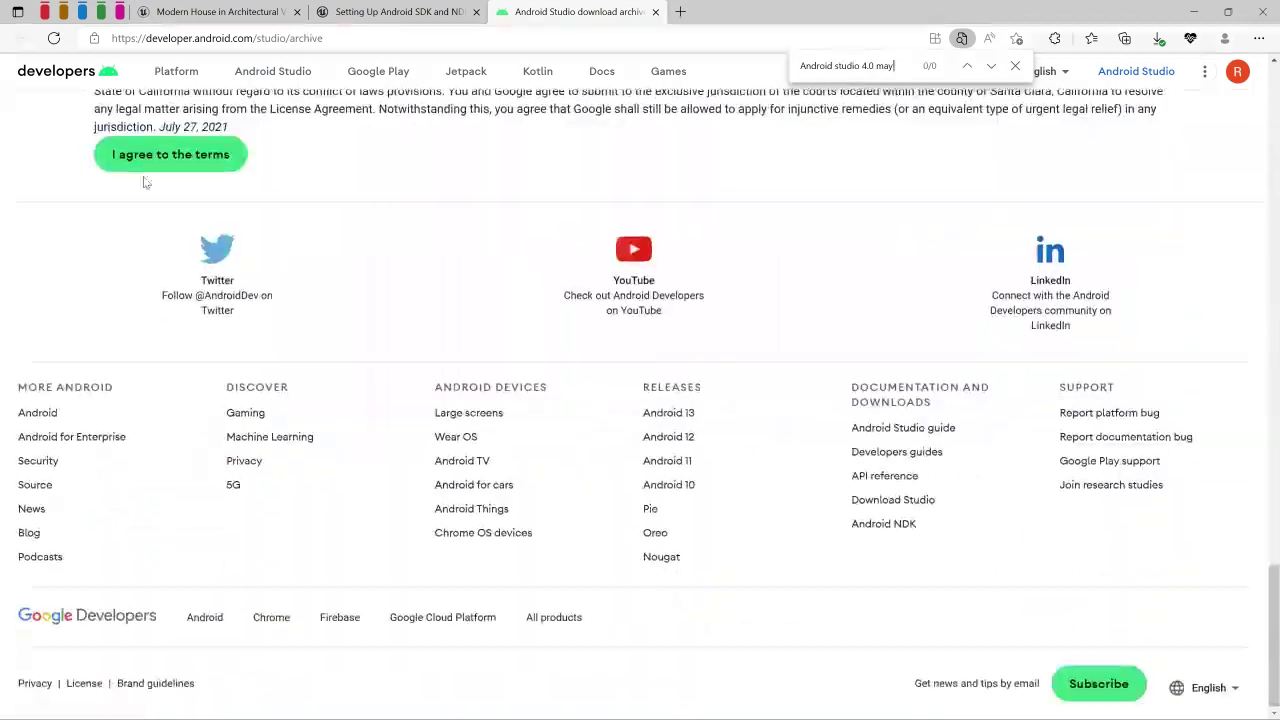
click(150, 158)
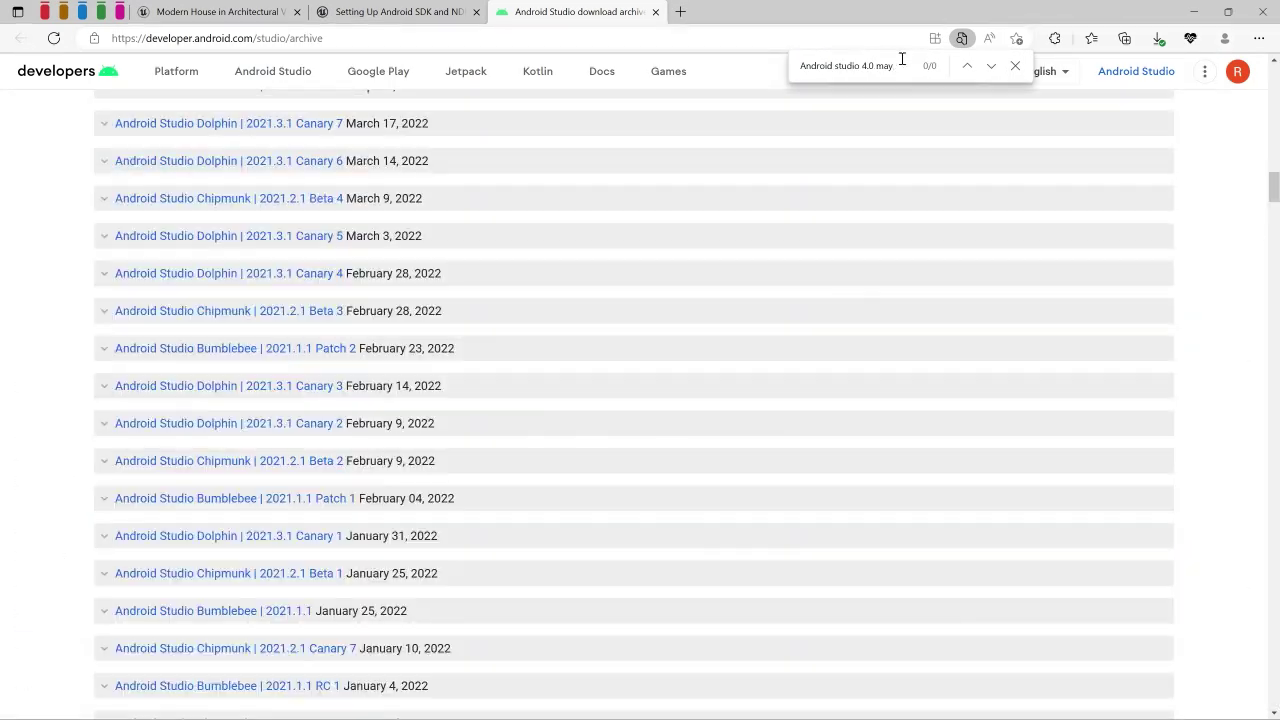
key(BackSpace)
key(BackSpace)
key(BackSpace)
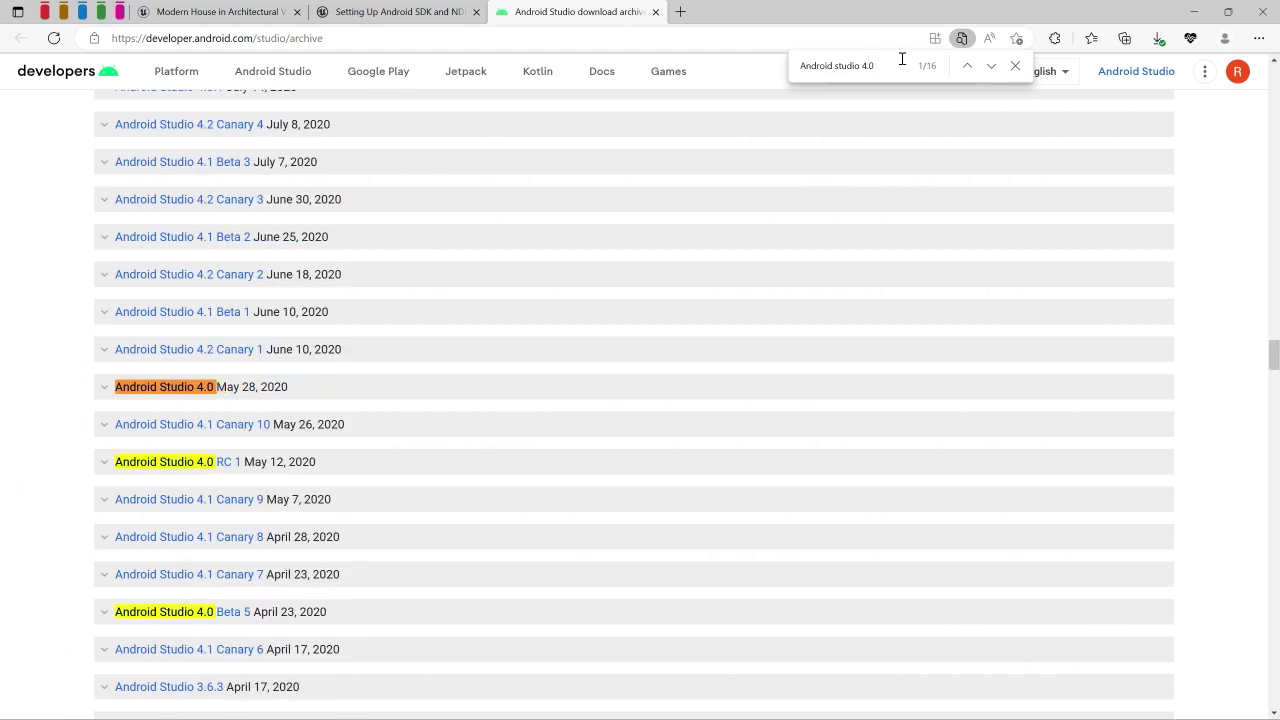
text(may)
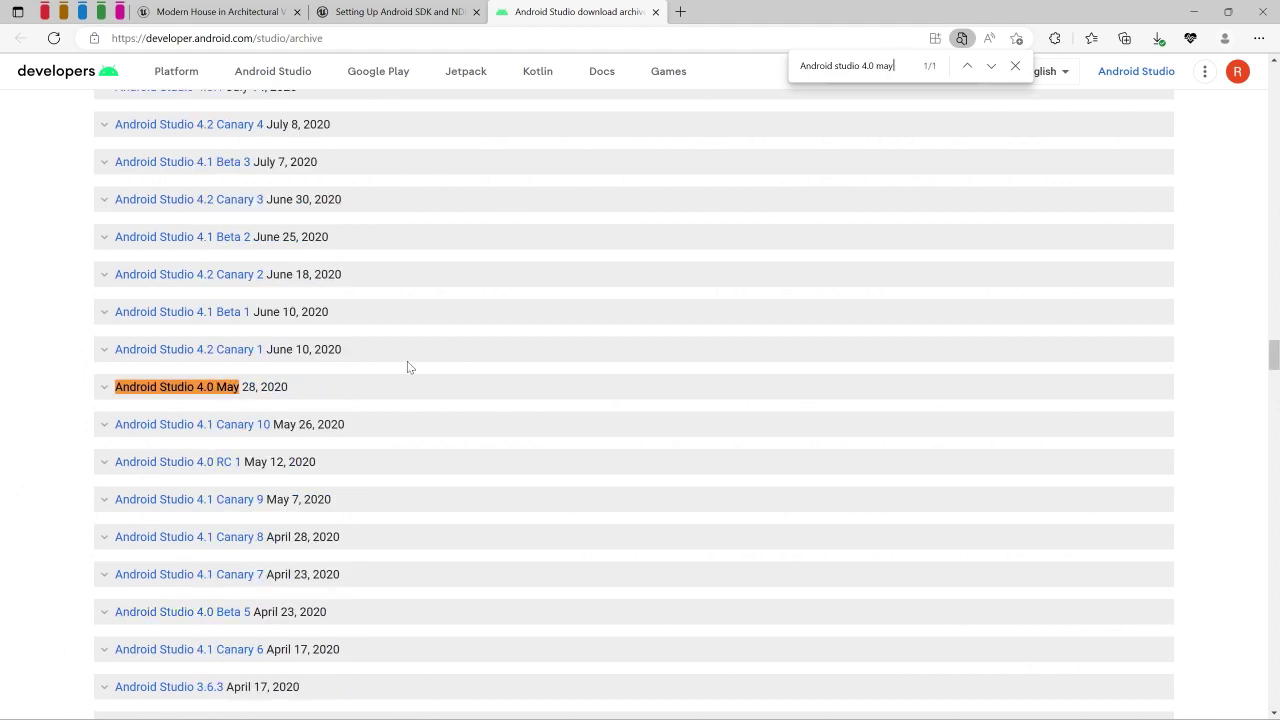
click(1016, 66)
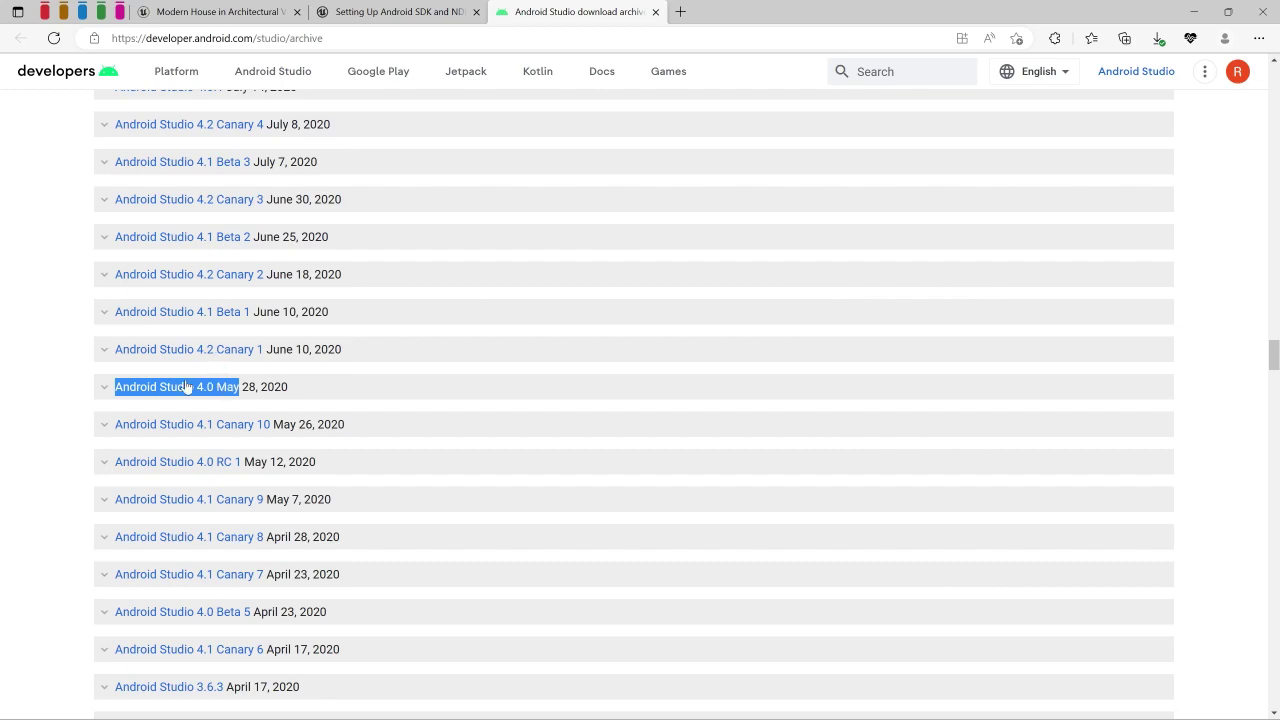
- Expand Android Studio 4.0 and download android-studio-ide-193.6514223-windows.exe
click(189, 386)
scroll(400, 424, down, 2)
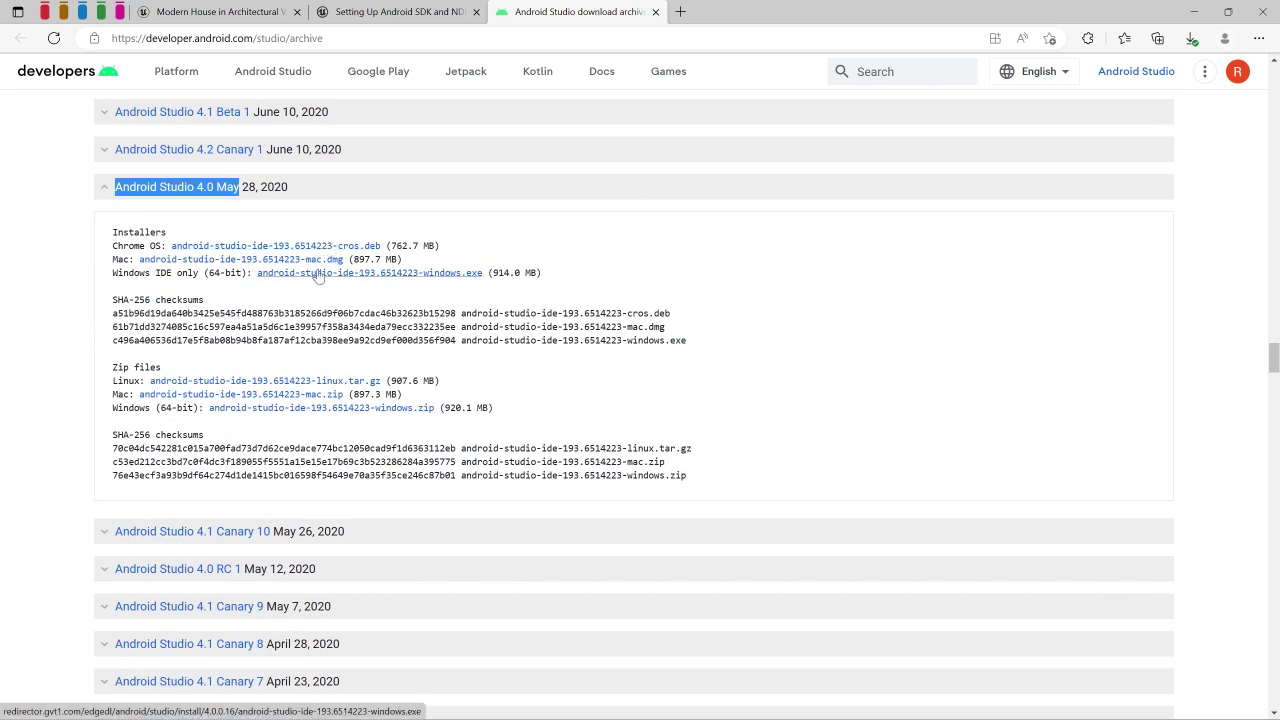
click(316, 274)
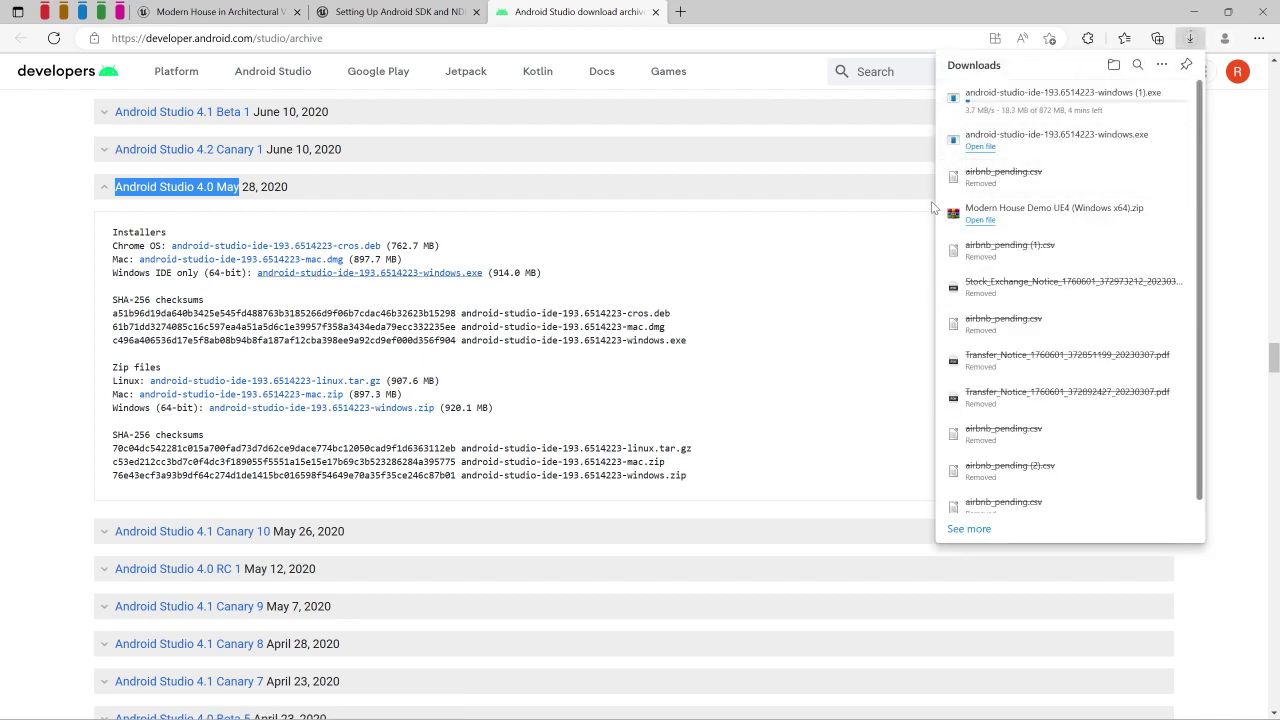
- Run android-studio-ide-193.6514223-windows from the Downloads folder
mouse_move(1150, 100)
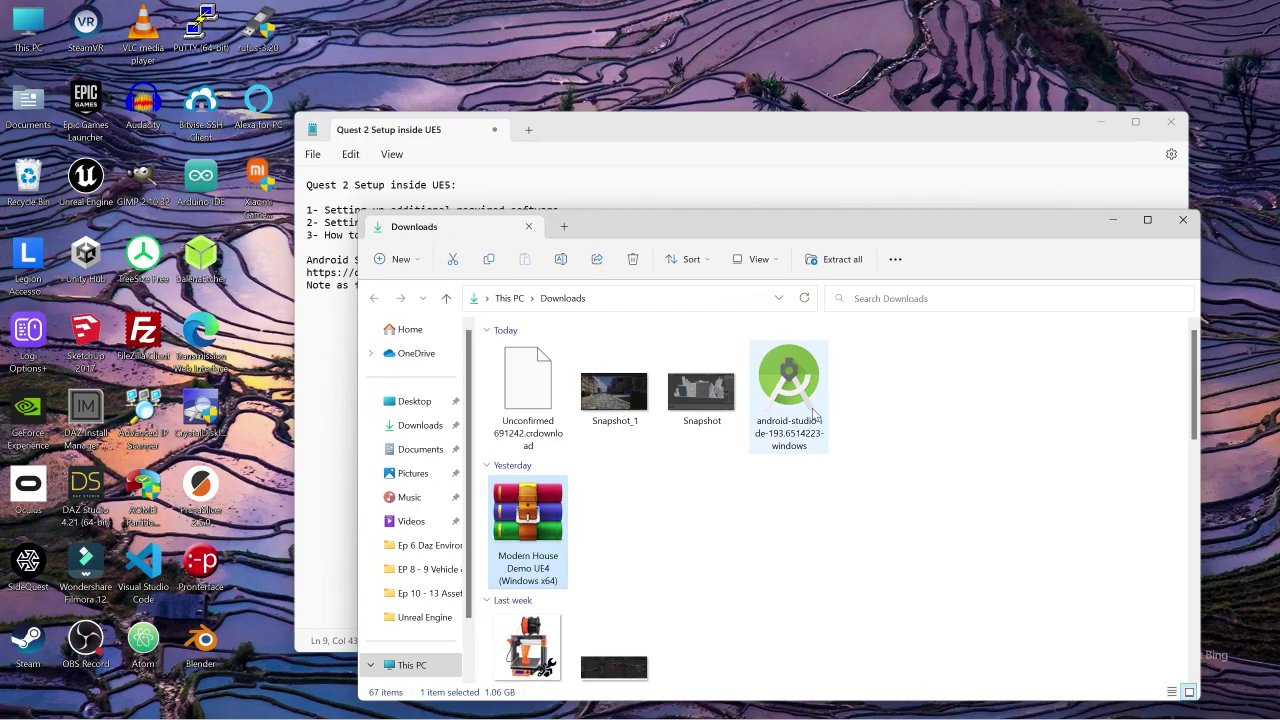
double_click(776, 390)
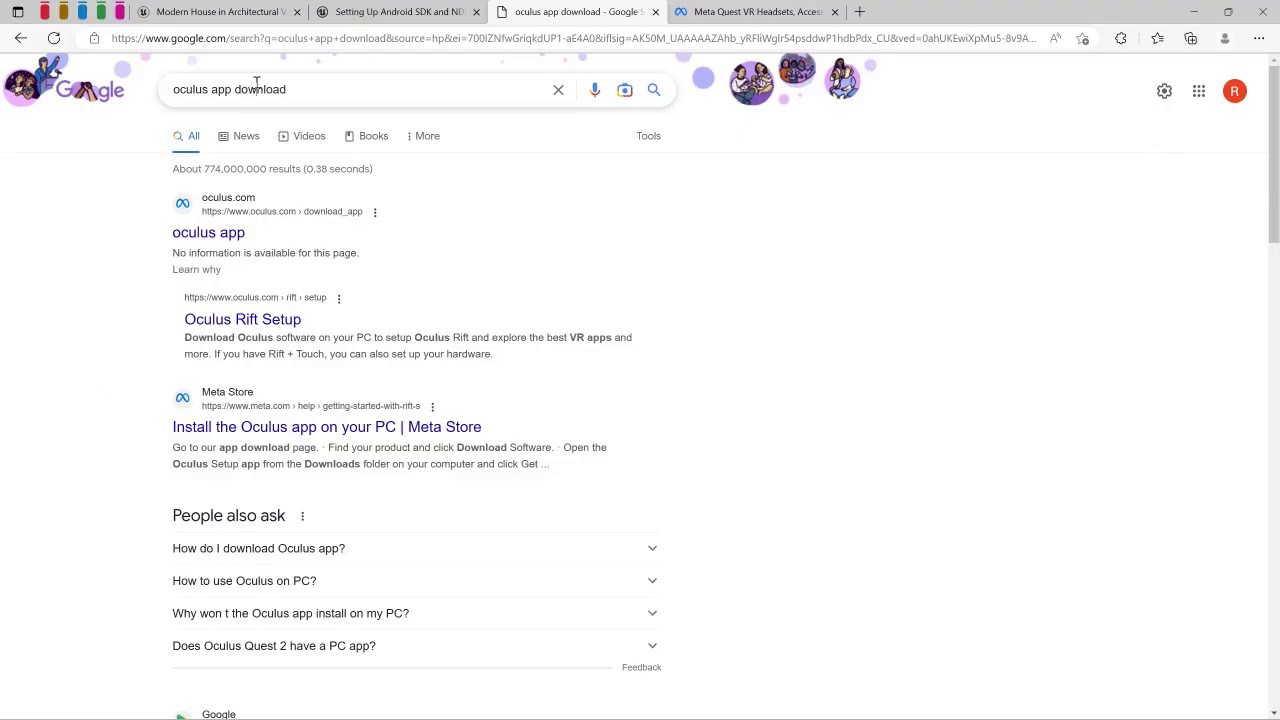
- Search Google for 'oculus app' and open the Setup Your Quest result in a new tab
double_click(256, 89)
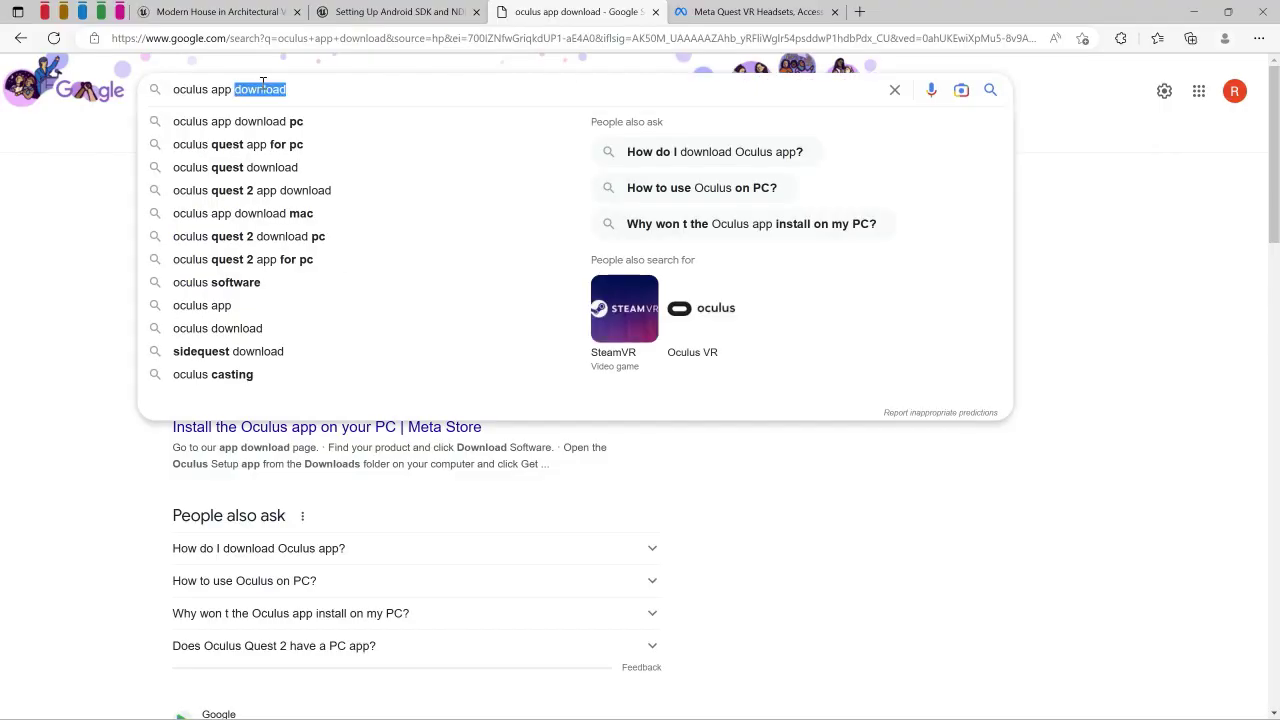
key(BackSpace)
key(Return)
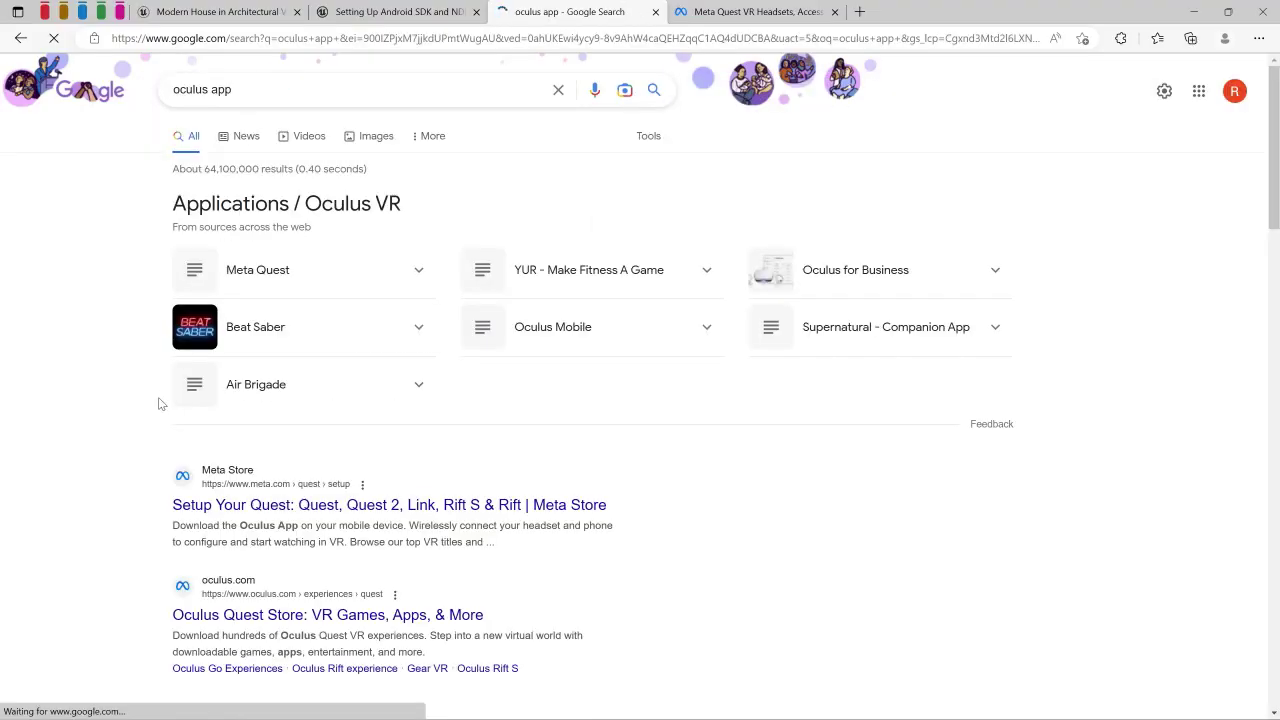
scroll(181, 404, down, 2)
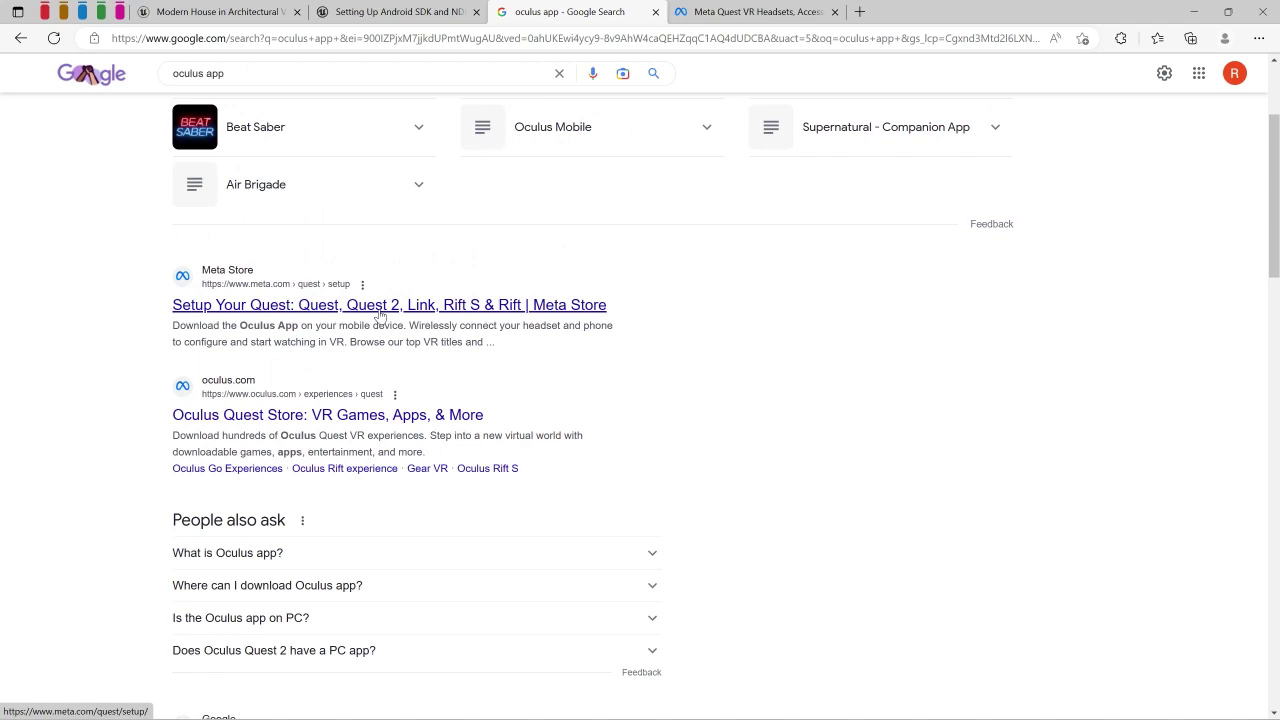
right_click(358, 307)
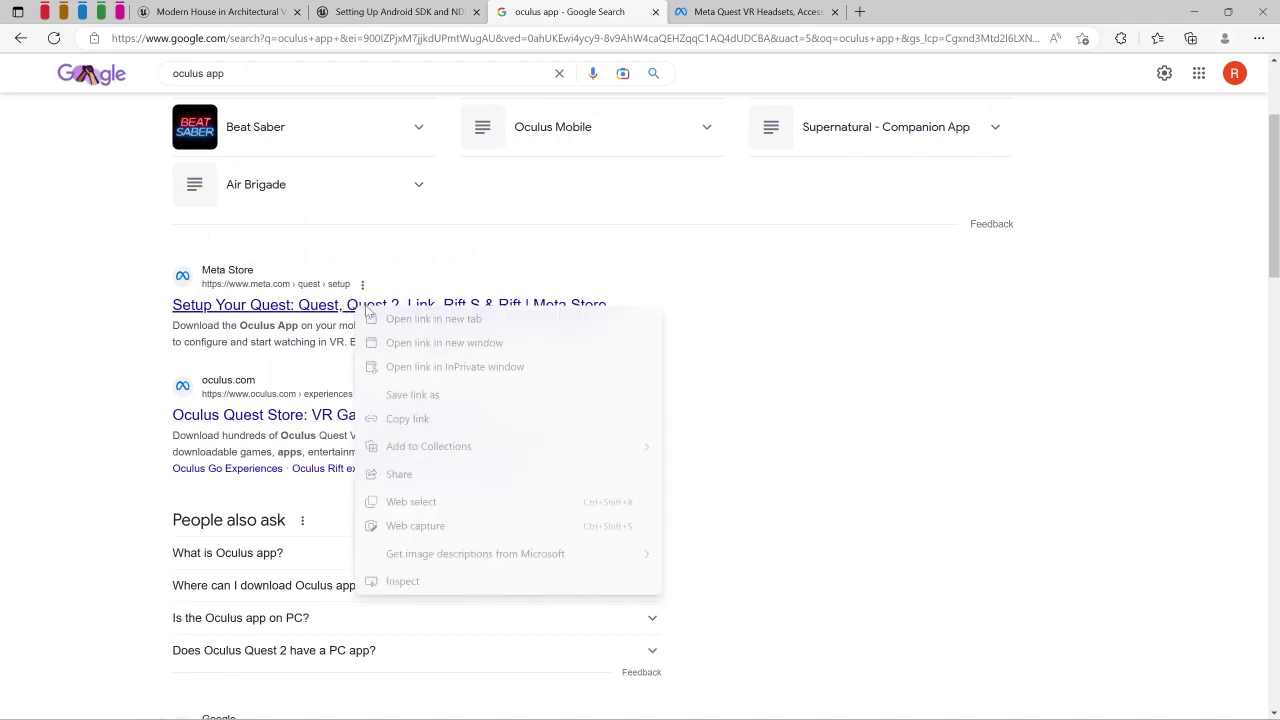
click(433, 318)
- Close the Google results and download the Oculus PC software from the Quest setup page
scroll(394, 371, down, 3)
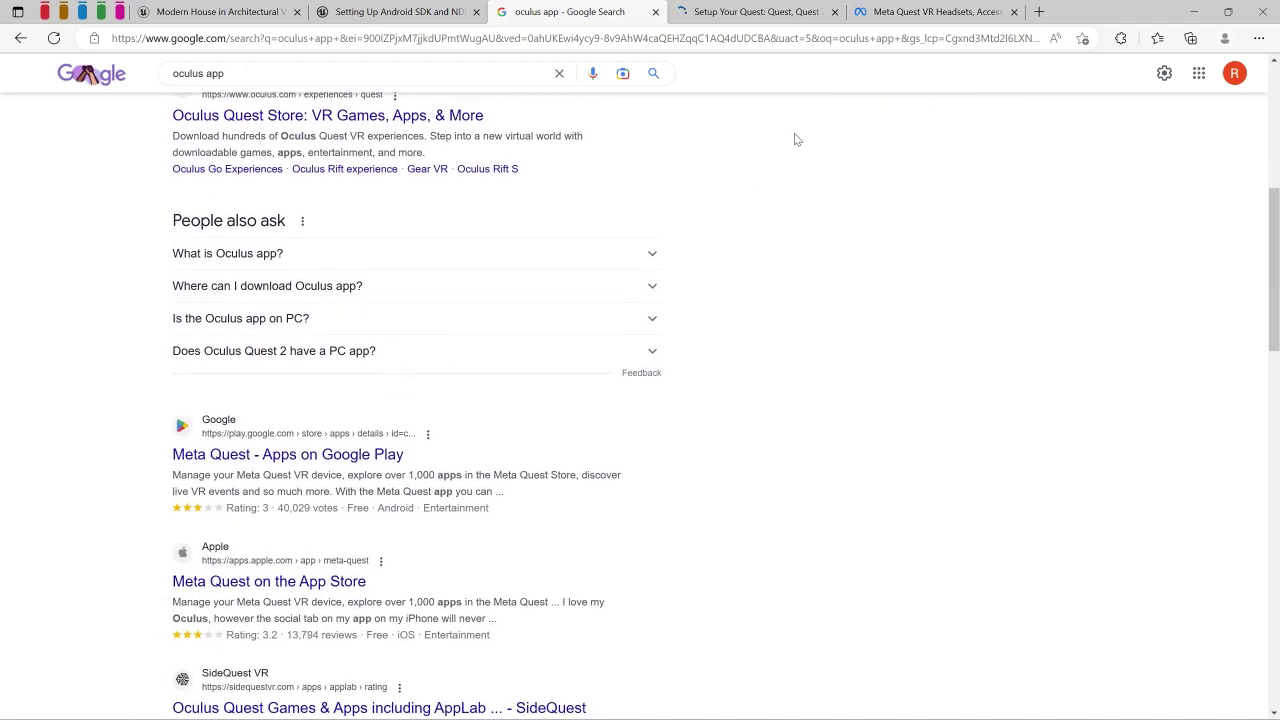
click(752, 11)
scroll(500, 300, down, 2)
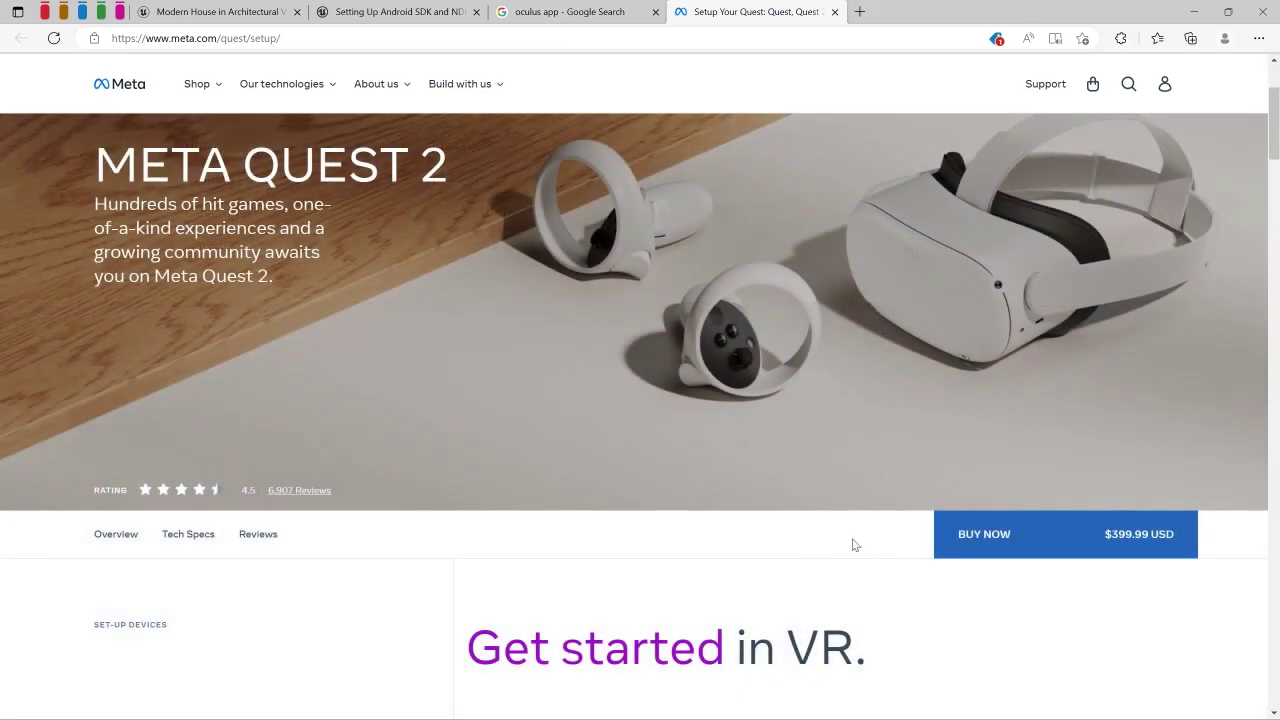
scroll(837, 523, down, 8)
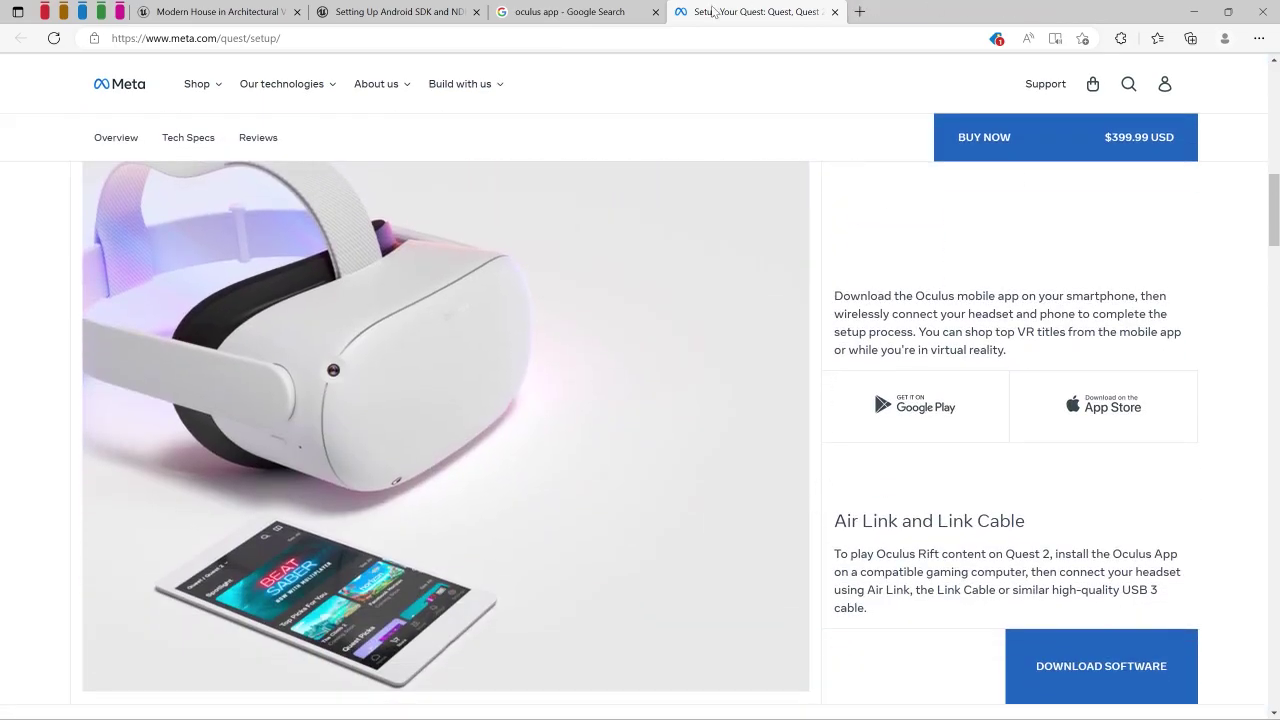
click(655, 12)
click(570, 33)
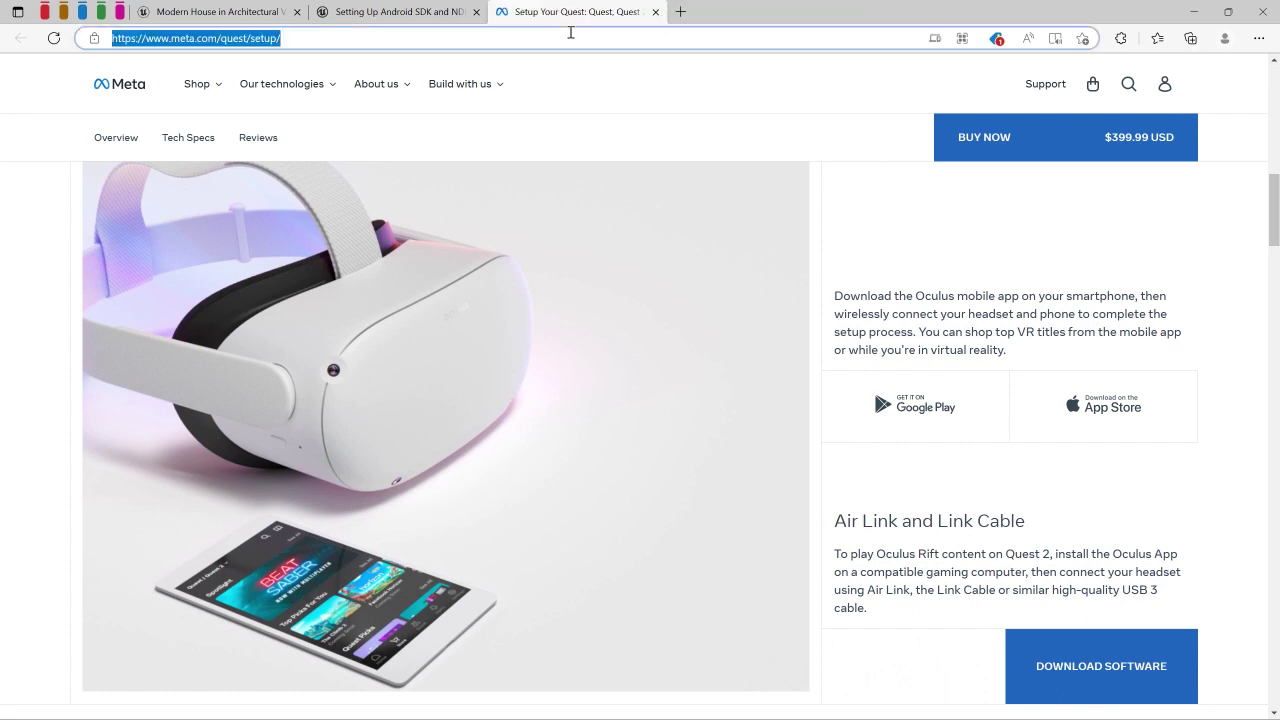
click(936, 234)
scroll(852, 428, down, 1)
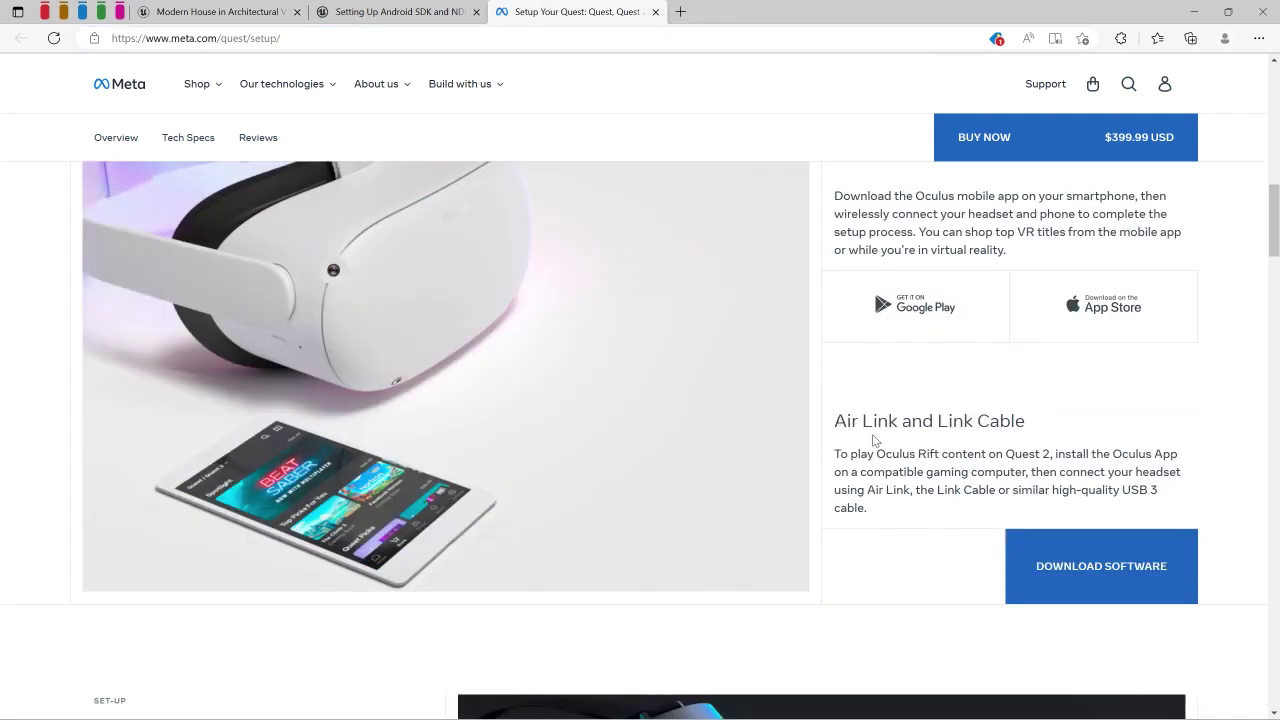
drag(1060, 427, 834, 418)
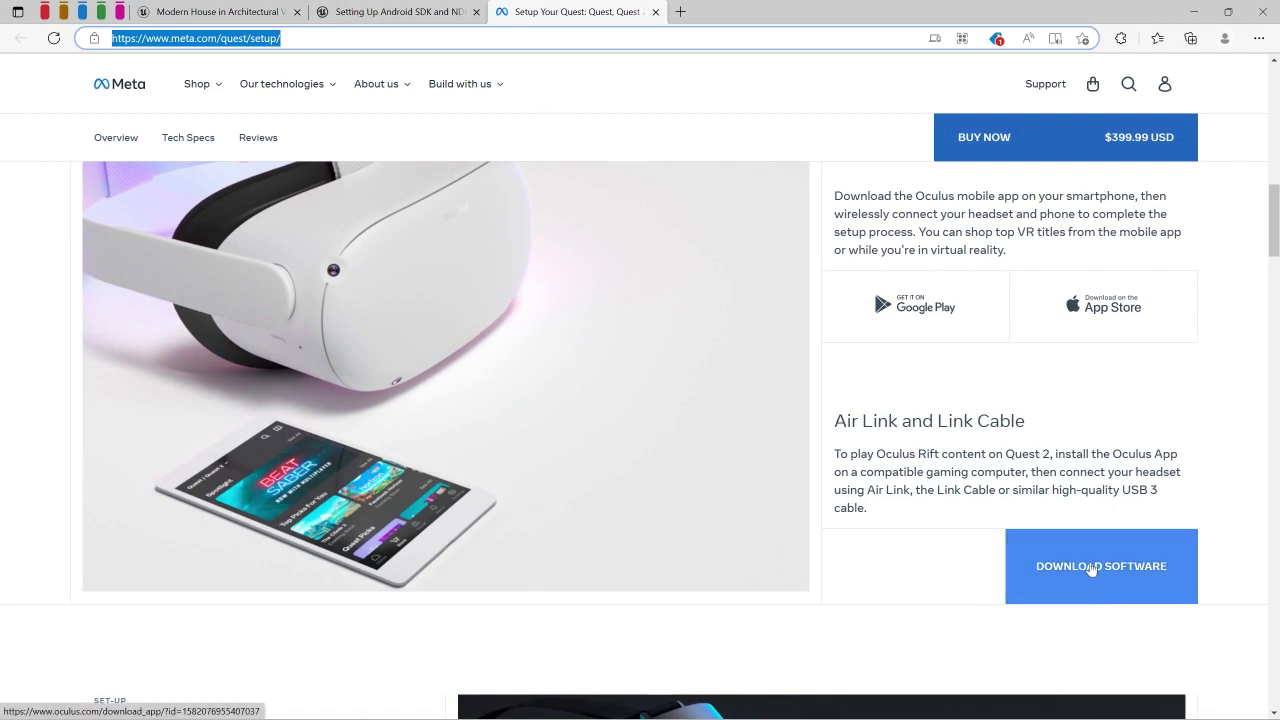
click(1110, 567)
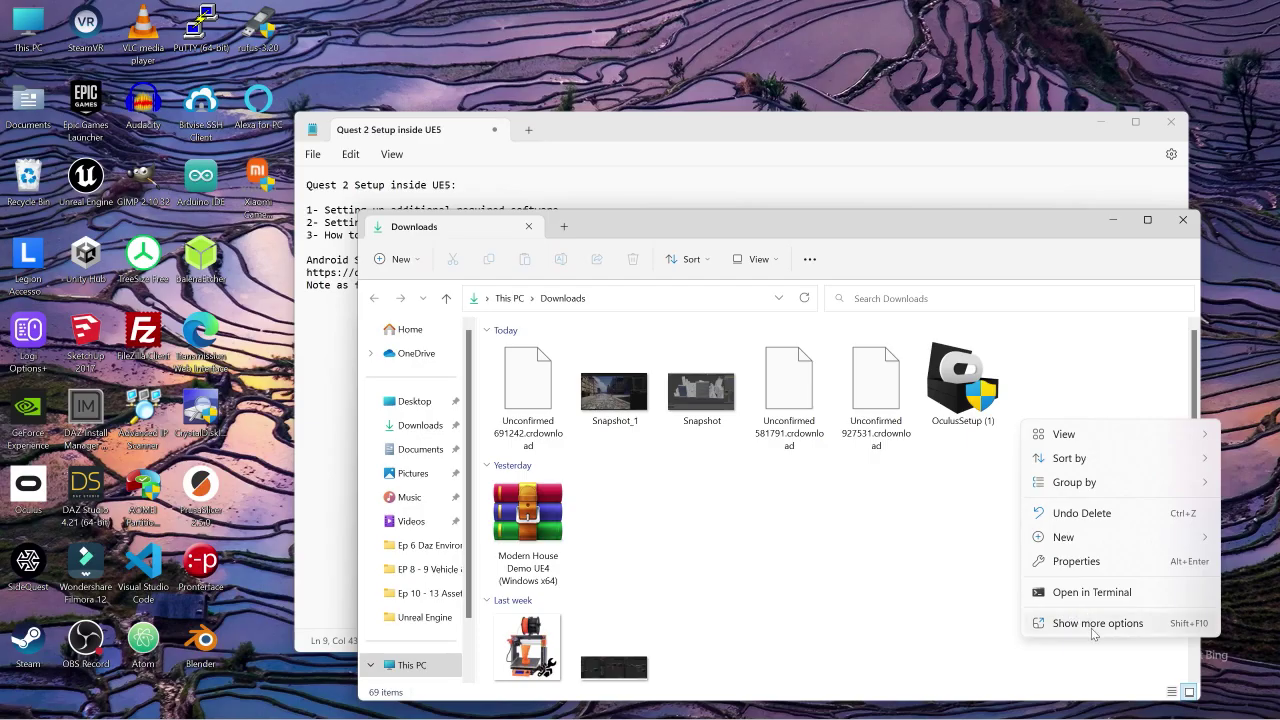
- Refresh the Downloads folder and run OculusSetup (1), which reports Oculus is already installed
click(1092, 620)
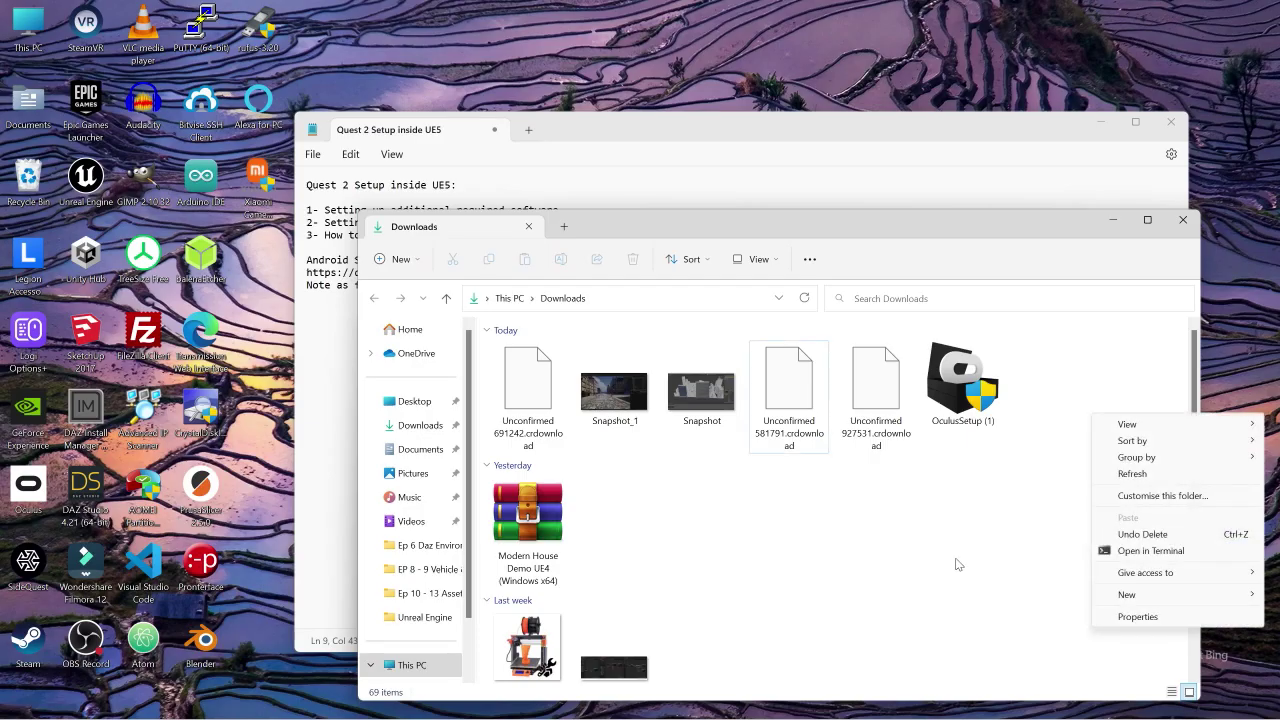
click(1130, 473)
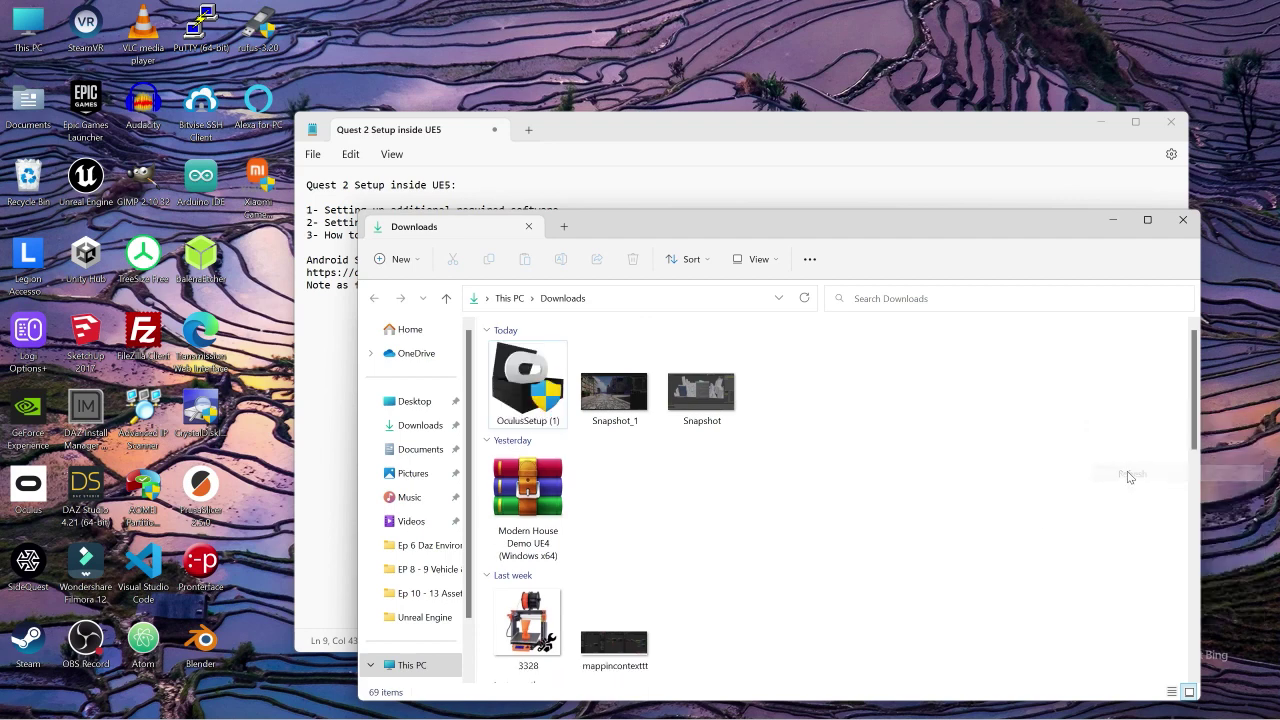
click(540, 370)
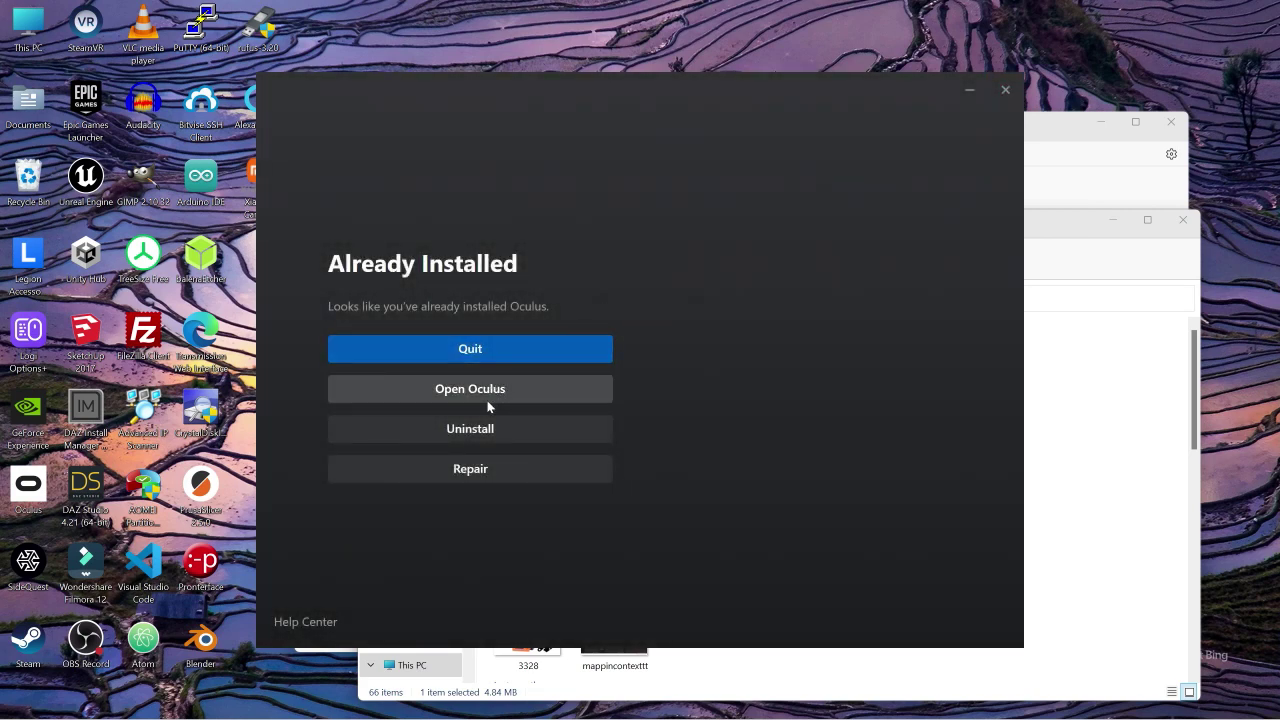
- Open the Oculus app and view the Devices page with the Quest 2 and Touch controllers
click(488, 392)
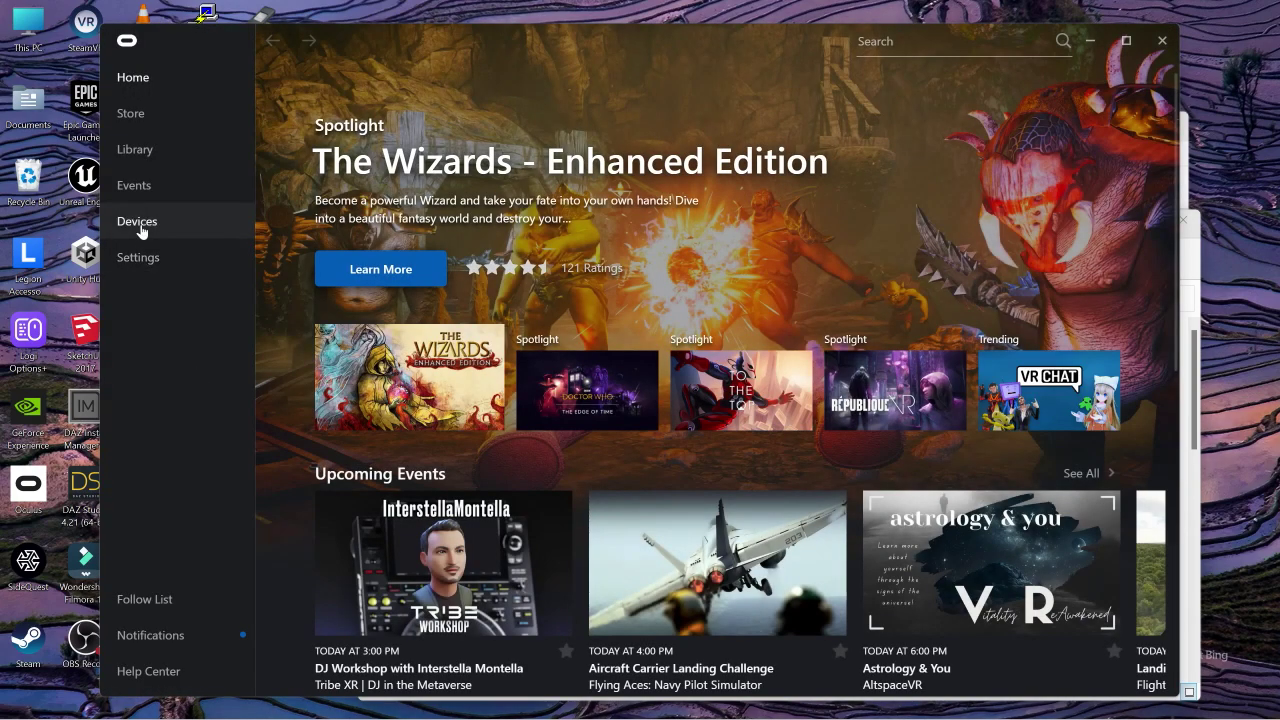
click(141, 228)
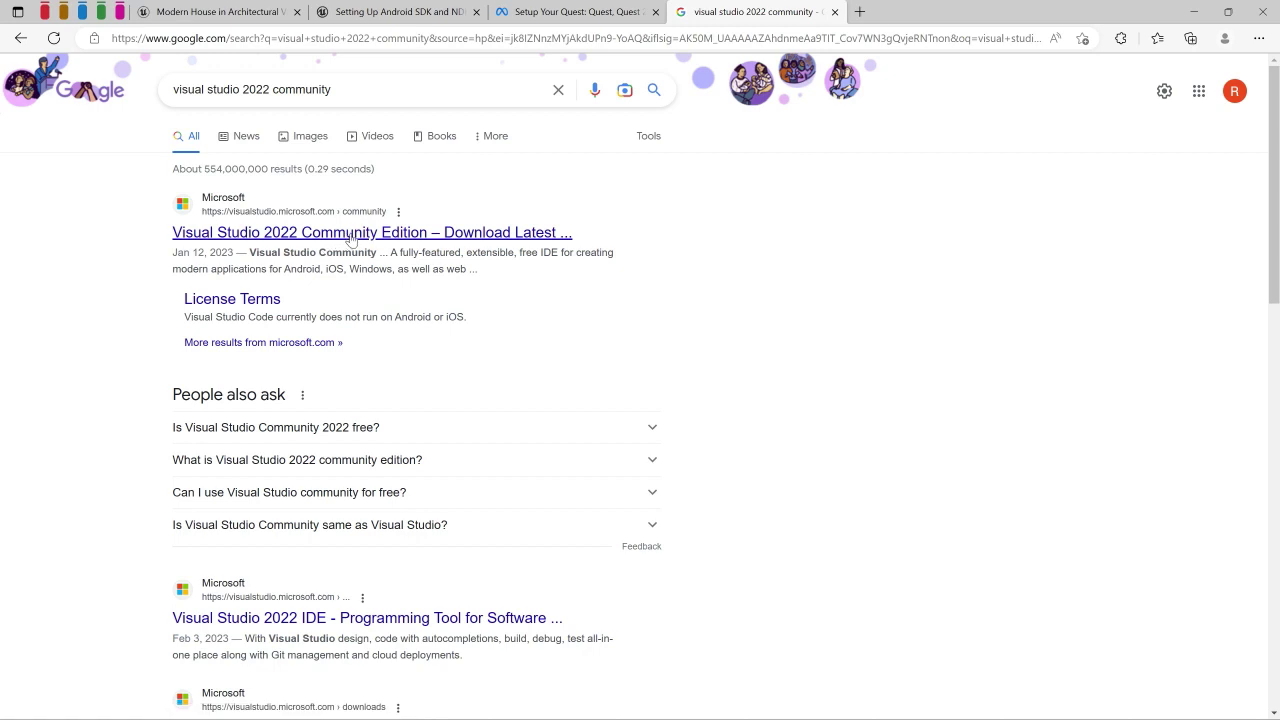
- Download Visual Studio 2022 Community from its product page
click(350, 238)
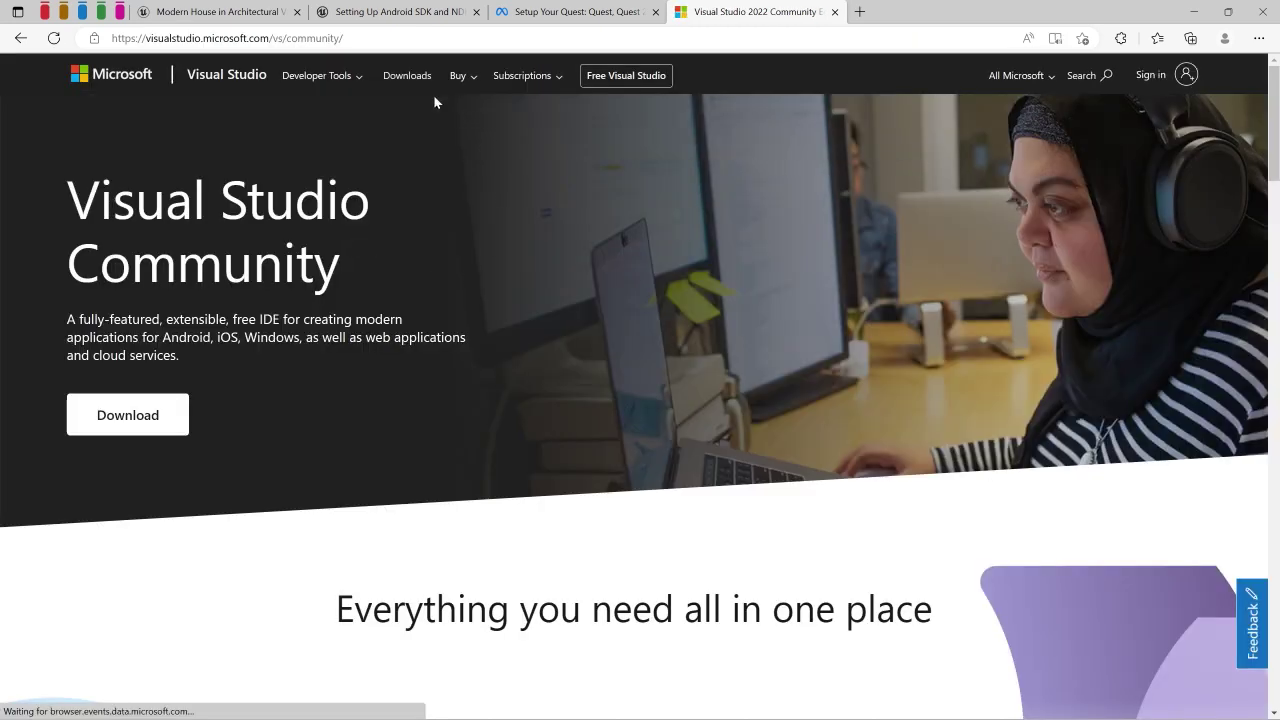
click(354, 38)
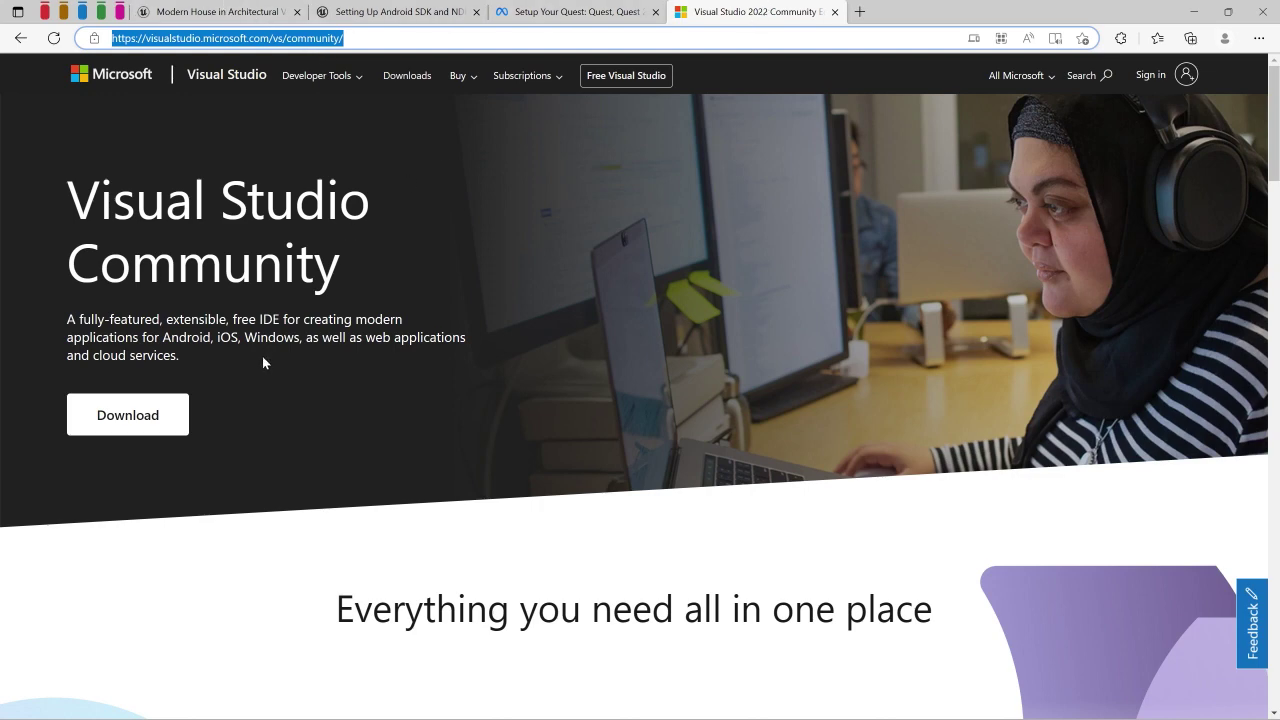
click(142, 416)
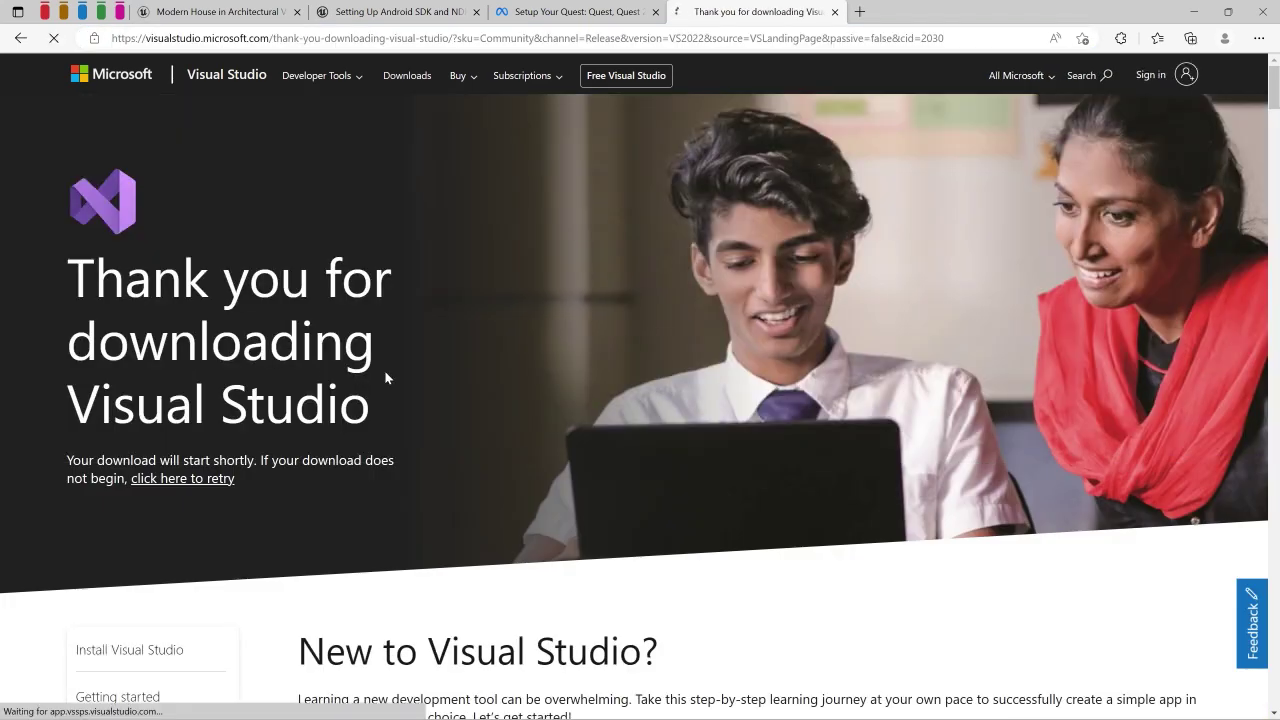
scroll(384, 377, down, 1)
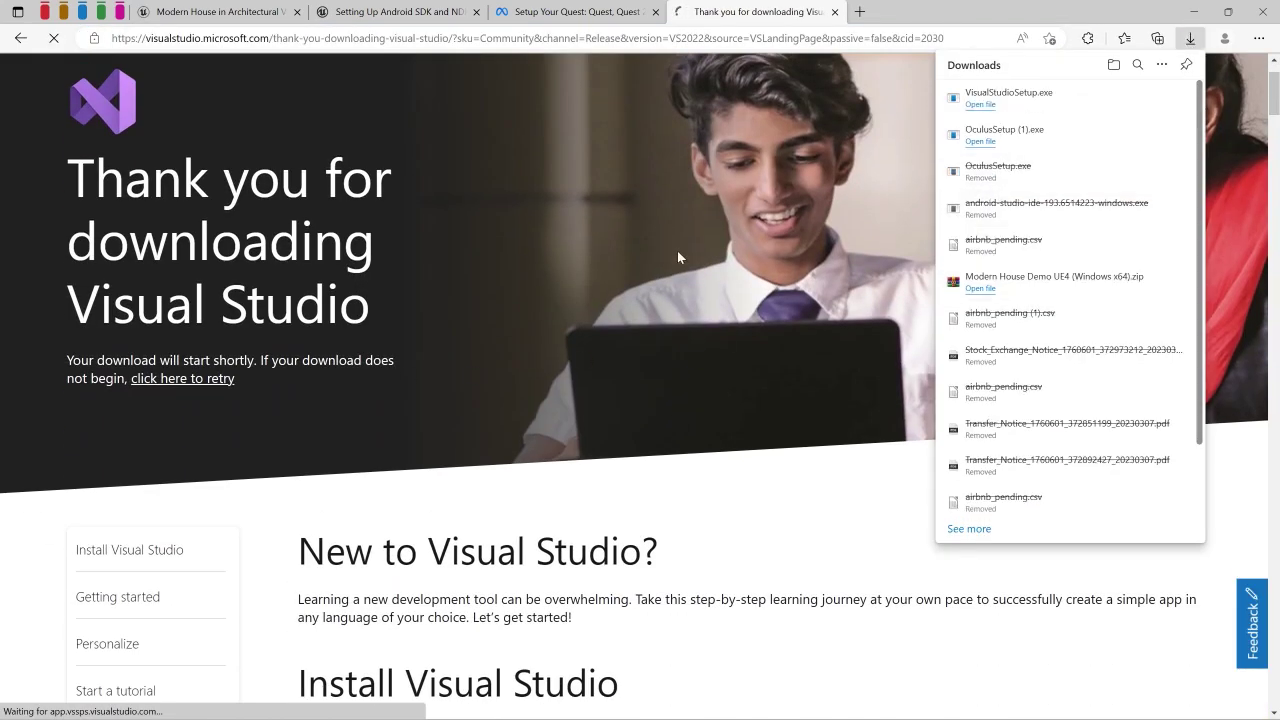
- Launch VisualStudioSetup from the Downloads folder and move that window aside
key(super)
mouse_move(583, 703)
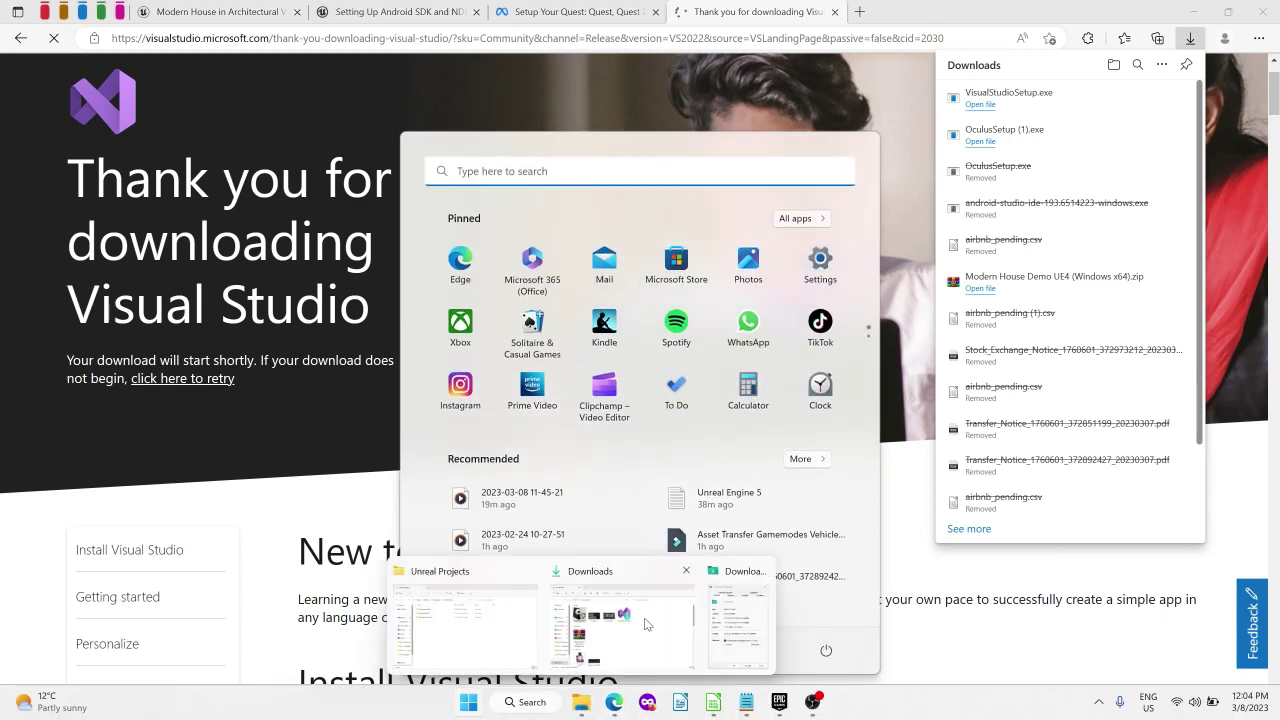
click(645, 624)
click(793, 378)
double_click(793, 378)
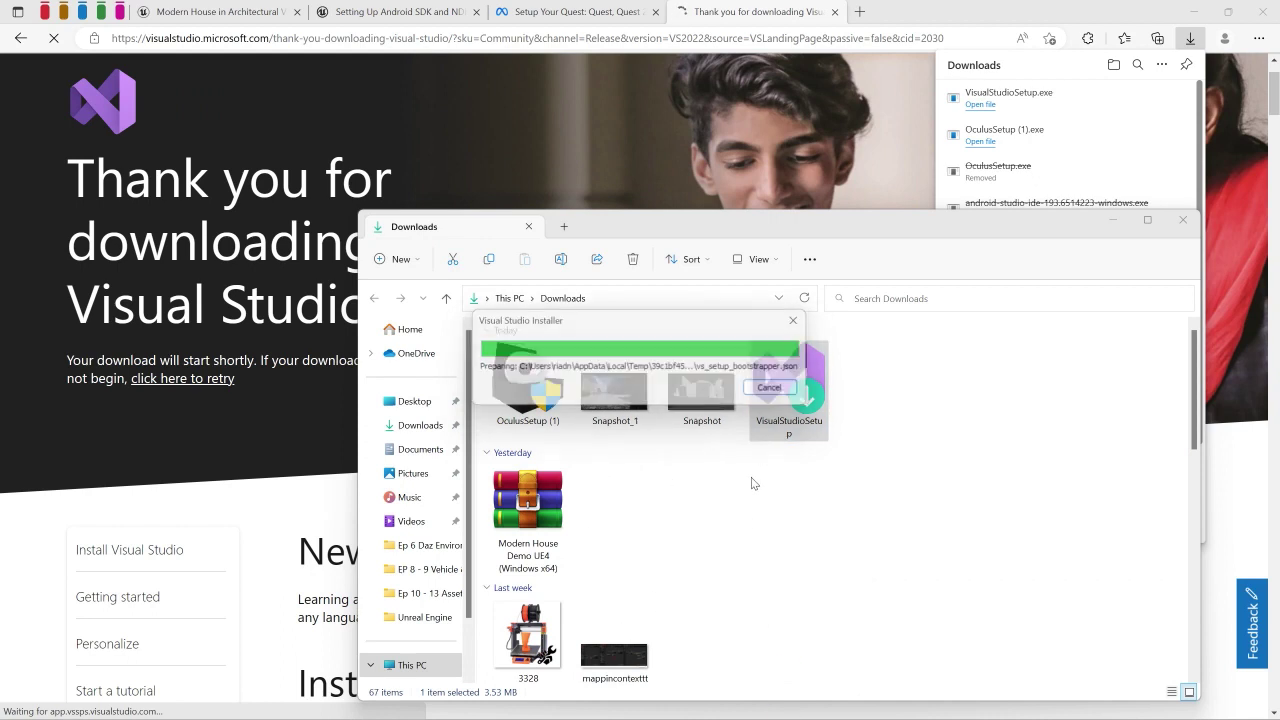
drag(789, 225, 755, 157)
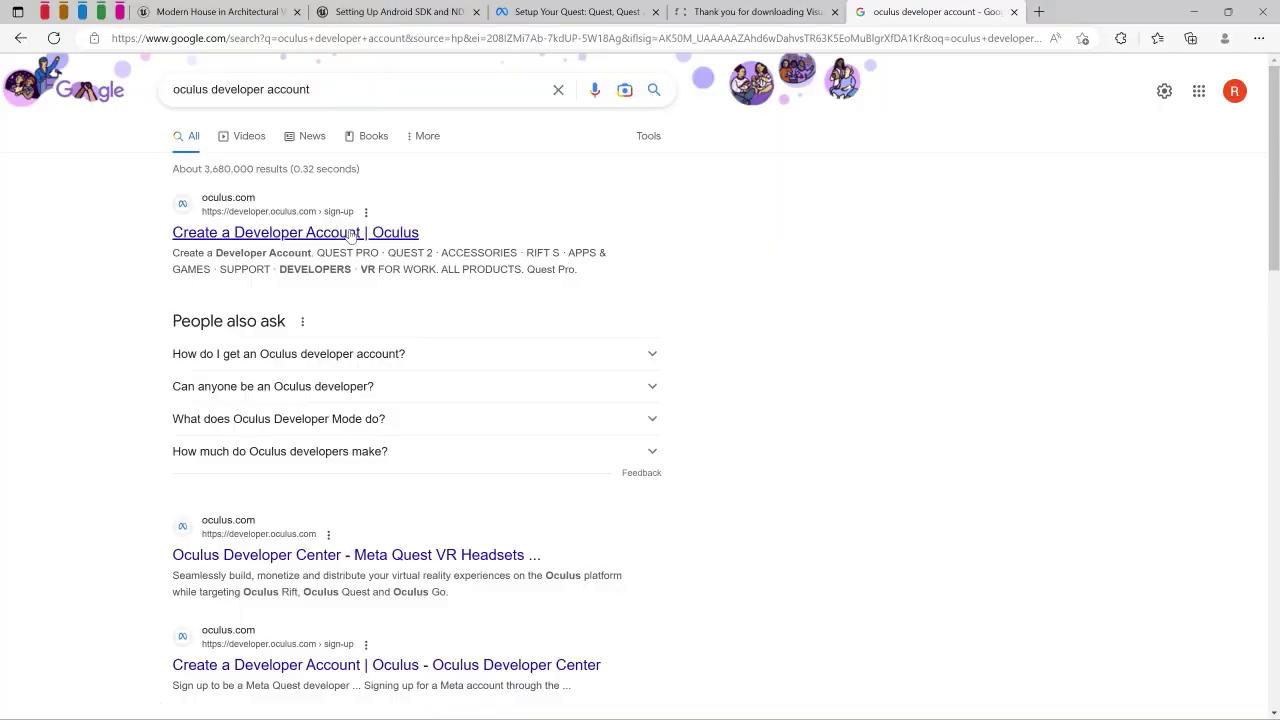
- Open 'Create a Developer Account | Oculus' in a new tab and click Sign up
right_click(350, 234)
click(402, 342)
click(1060, 12)
scroll(663, 234, down, 2)
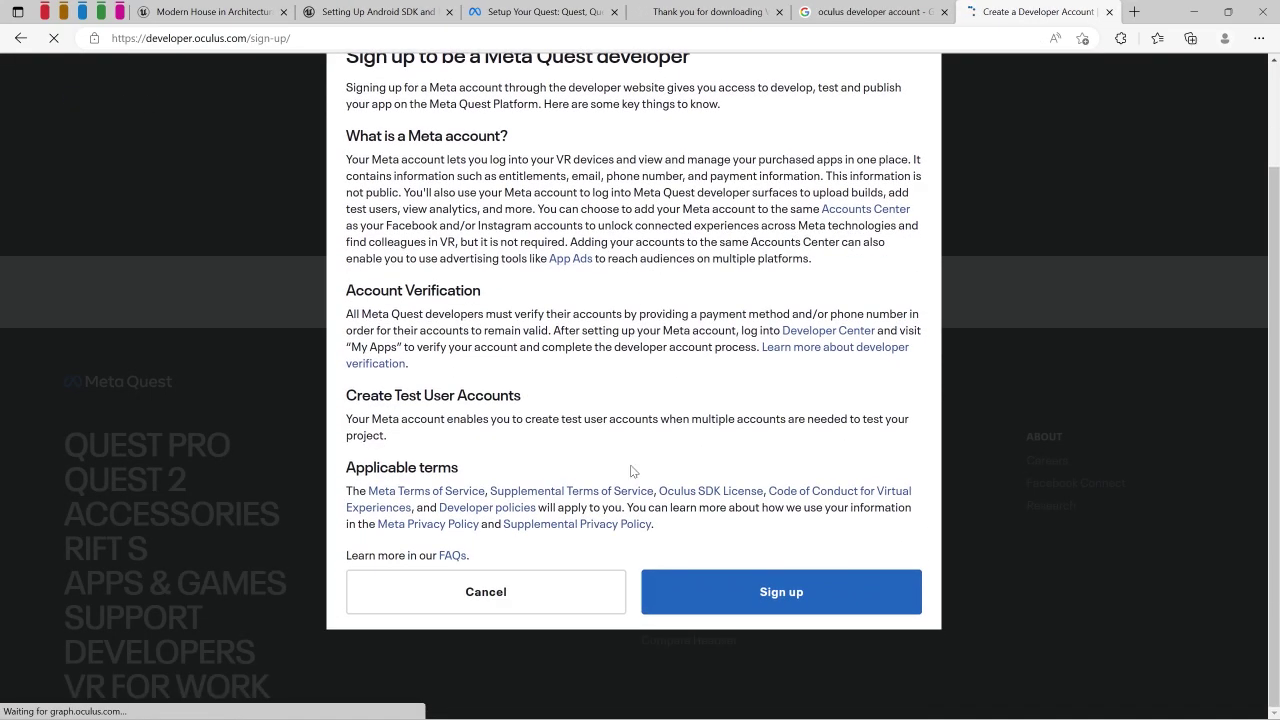
click(715, 601)
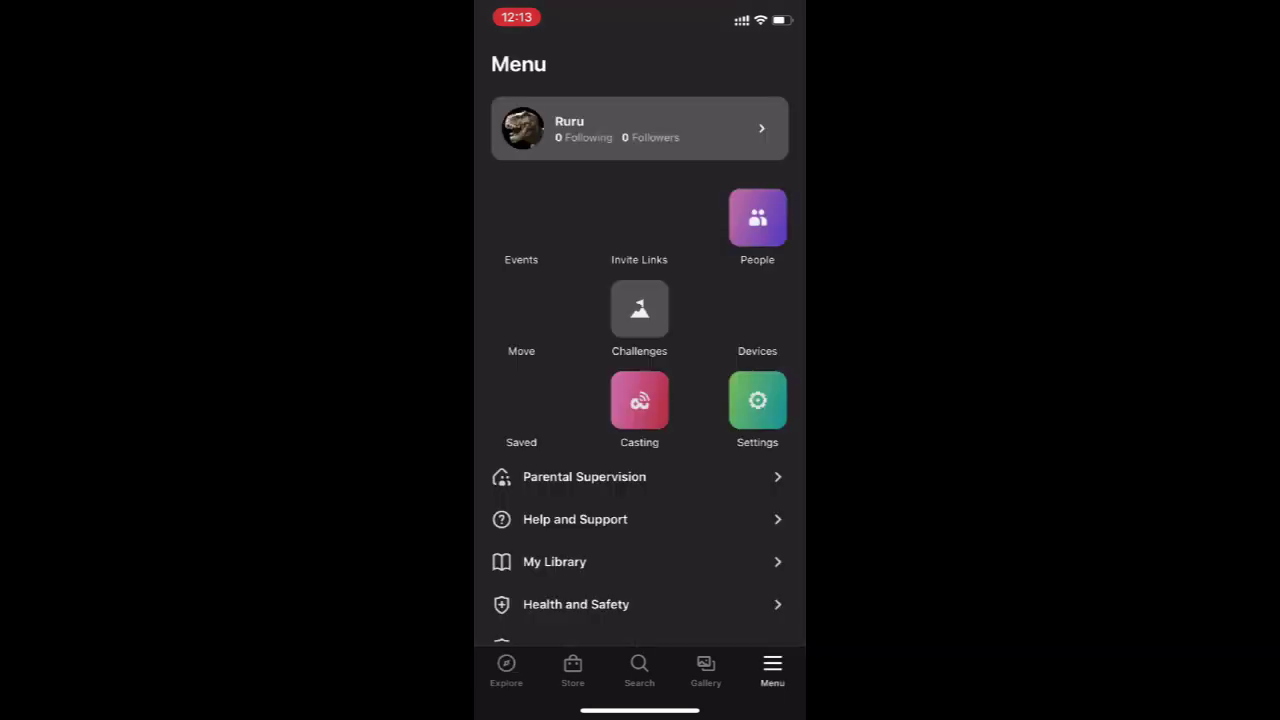
- In the Meta Quest app, flip Developer Mode under Quest 2 Headset Settings > Developer Mode
scroll(640, 400, down, 2)
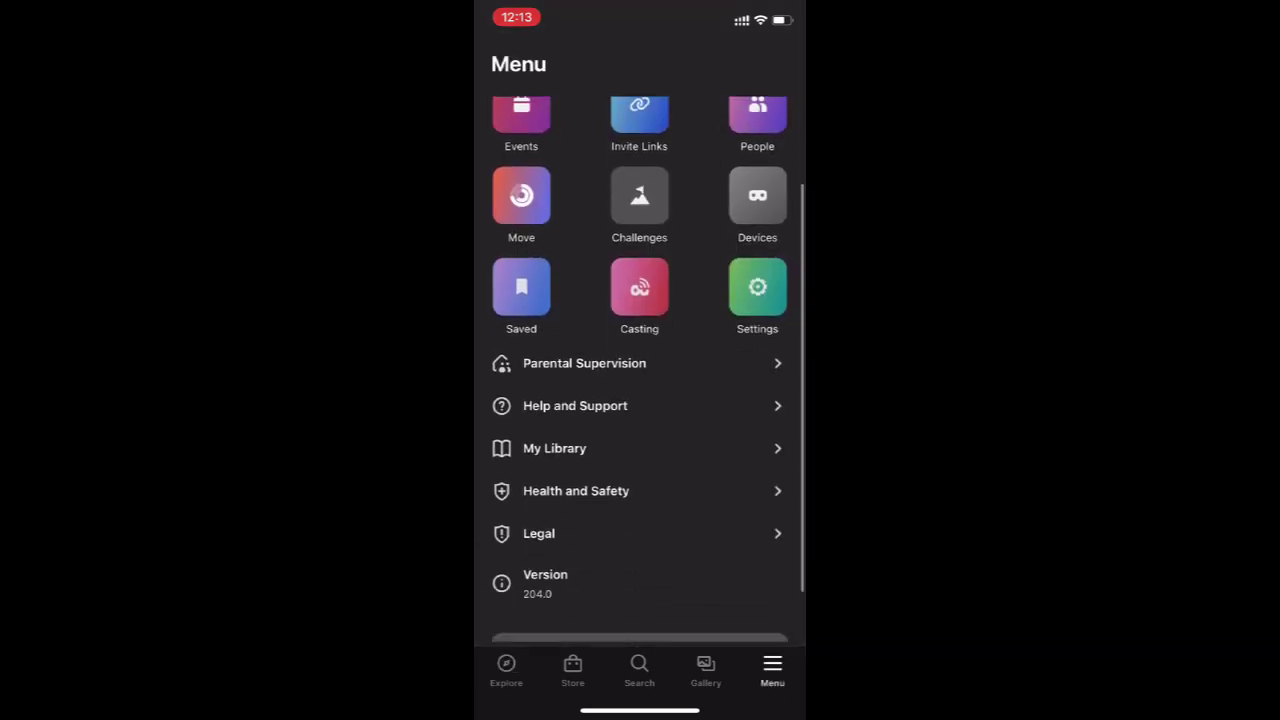
scroll(640, 531, down, 2)
scroll(640, 350, up, 2)
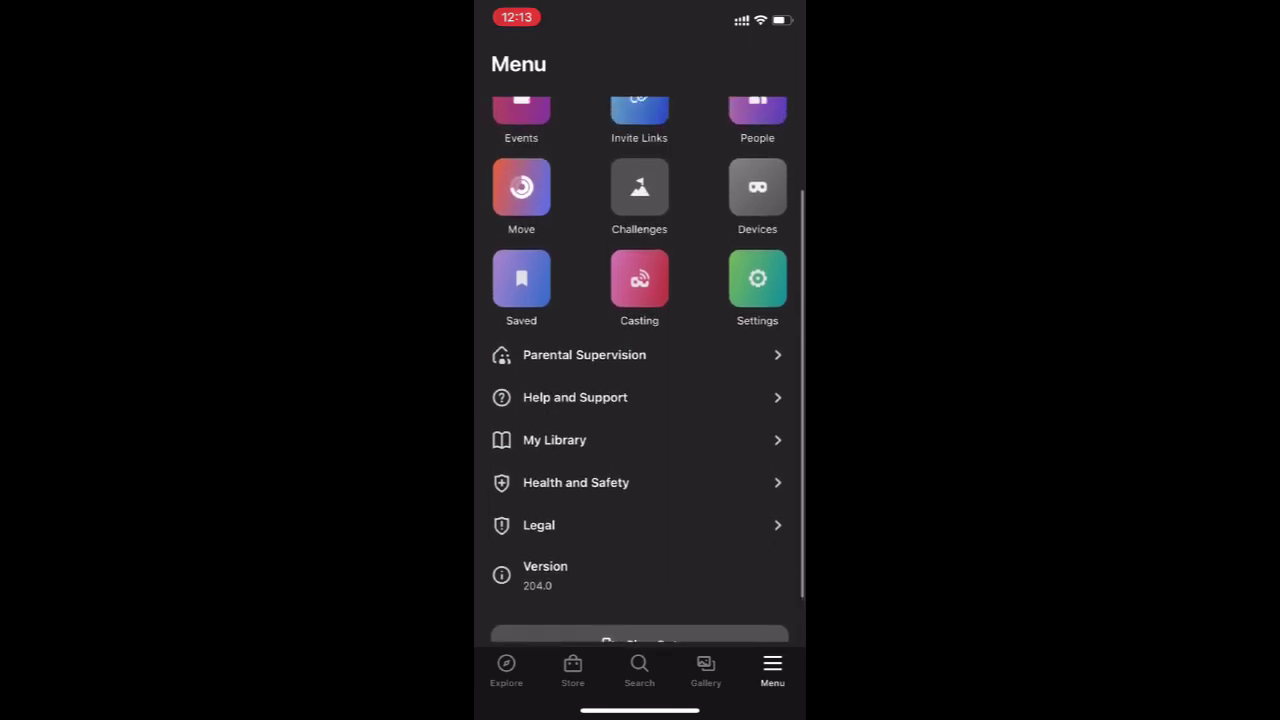
click(757, 191)
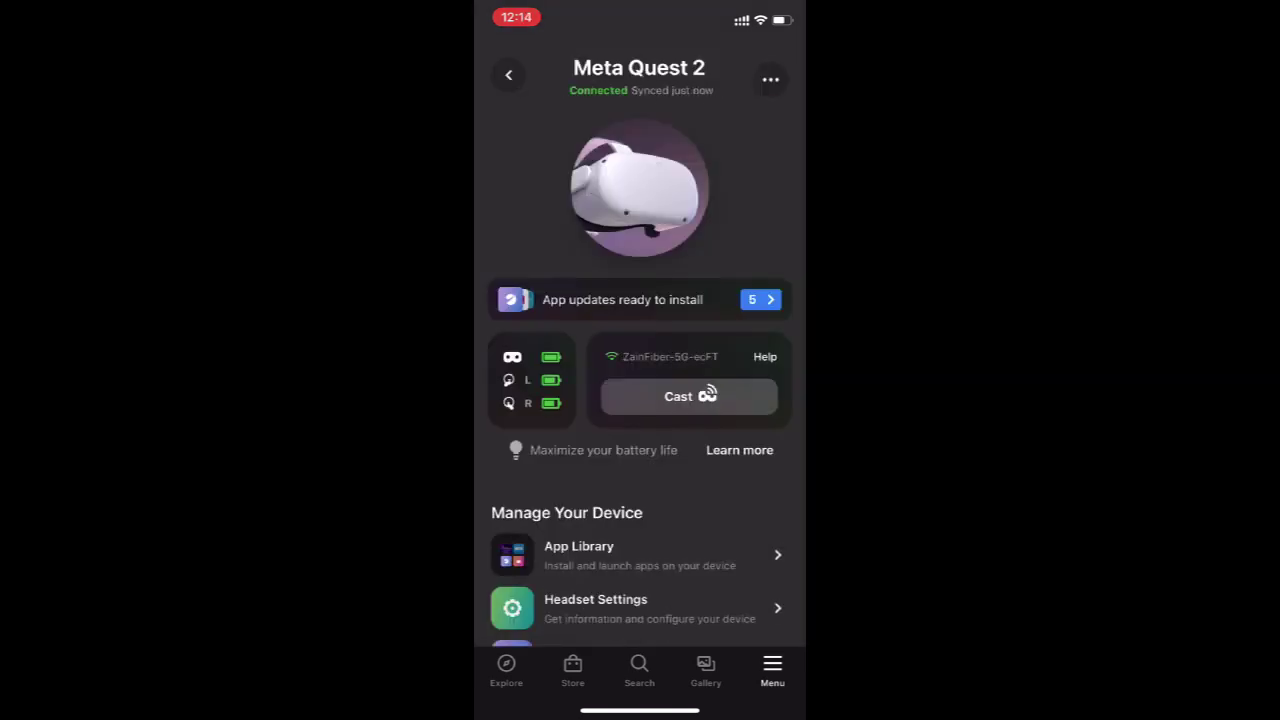
scroll(640, 400, down, 1)
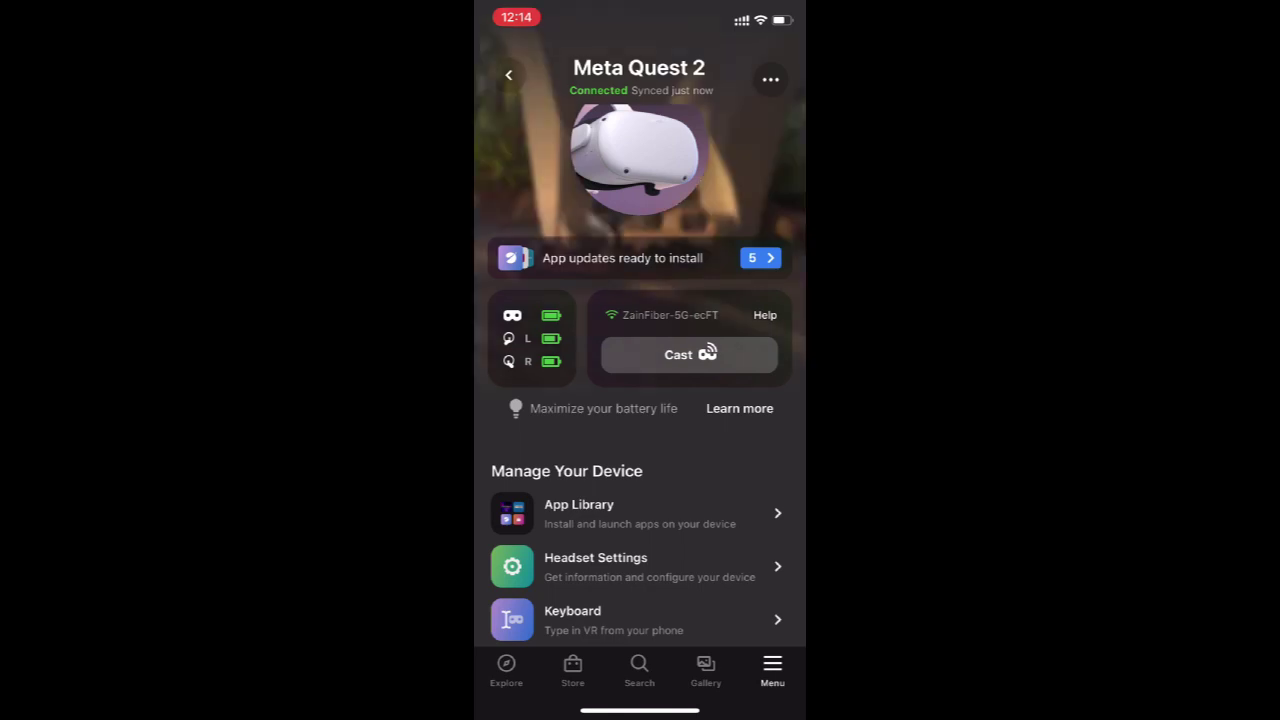
click(640, 566)
click(572, 225)
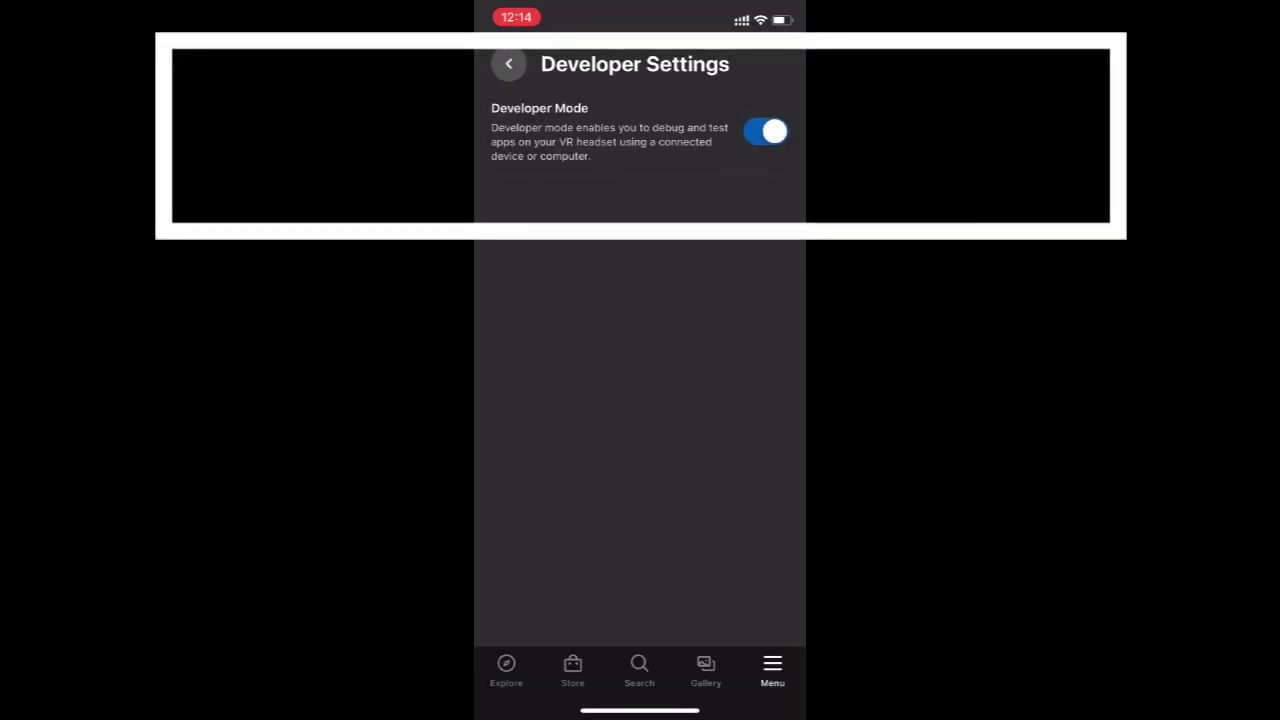
click(765, 132)
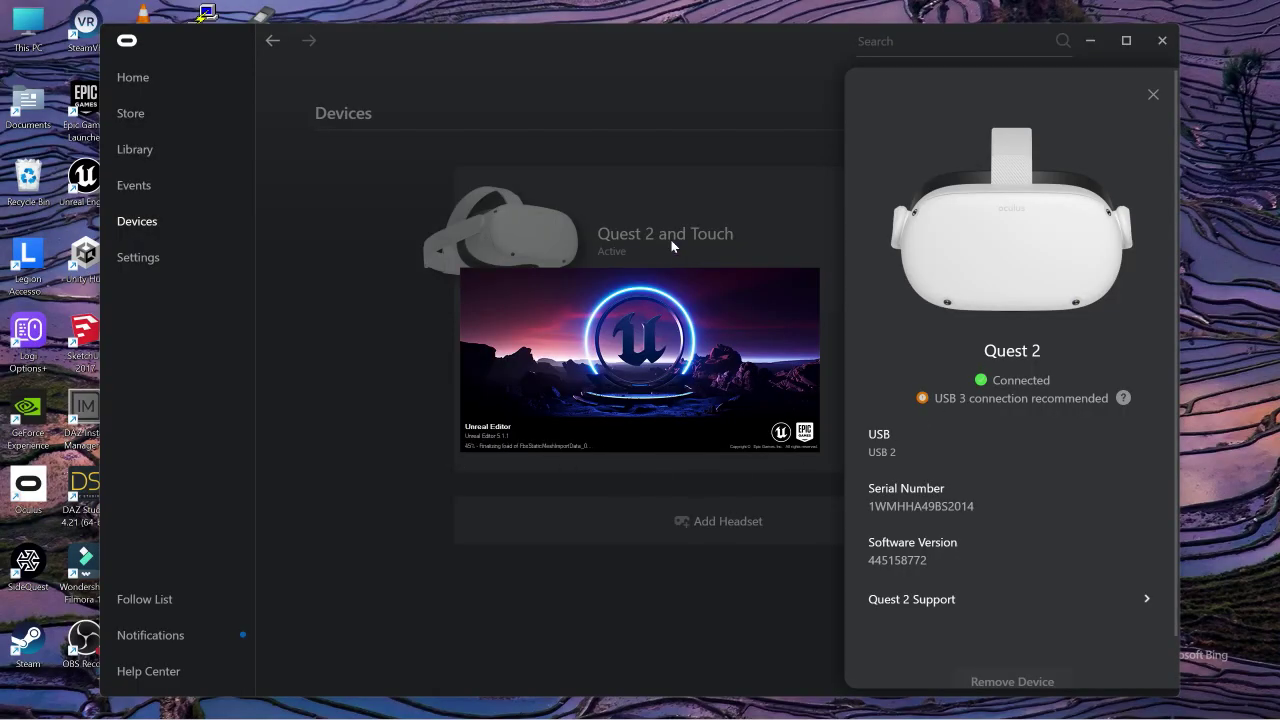
- Verify the Quest 2 and Touch show as Active with 90% headset battery, then close the details panel
click(613, 163)
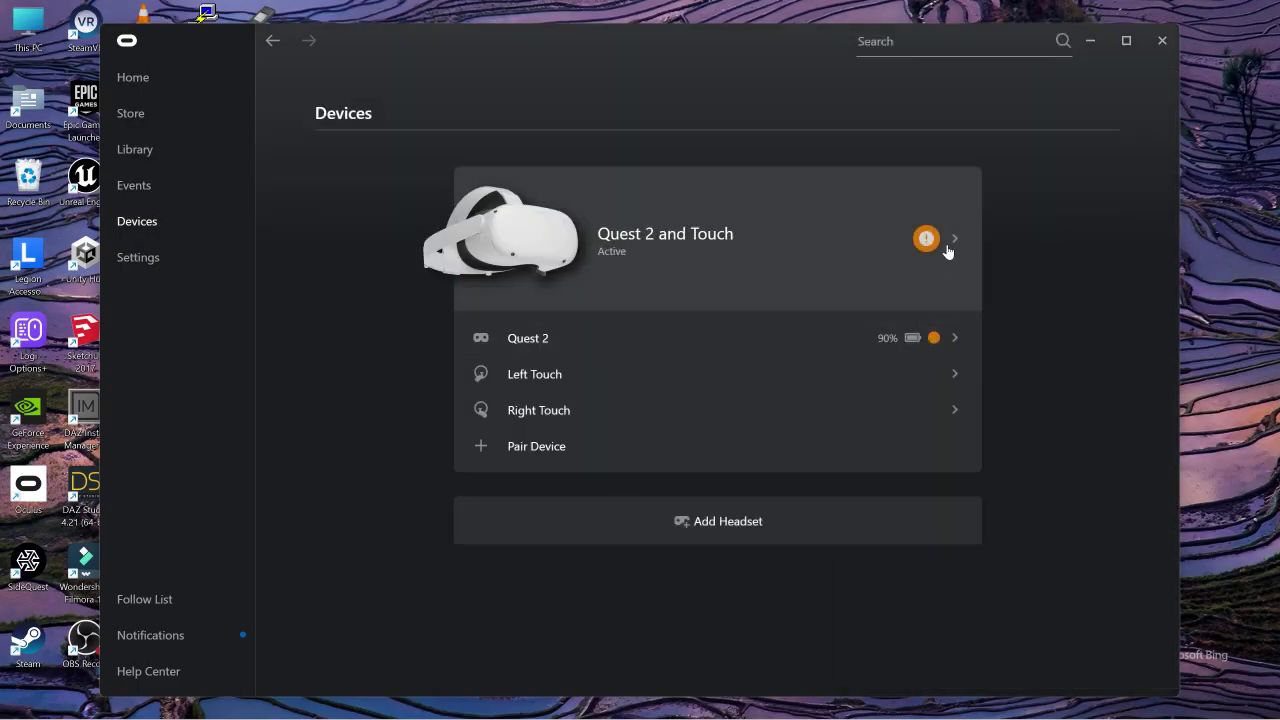
click(960, 238)
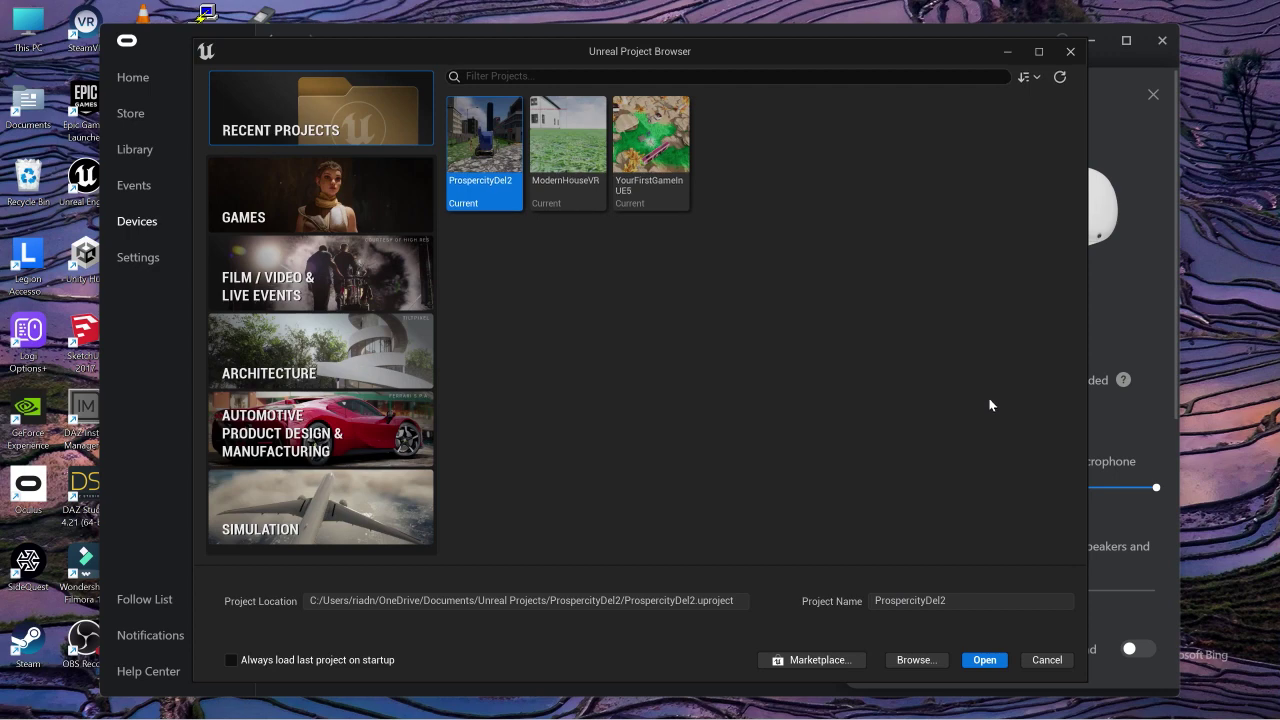
click(1009, 55)
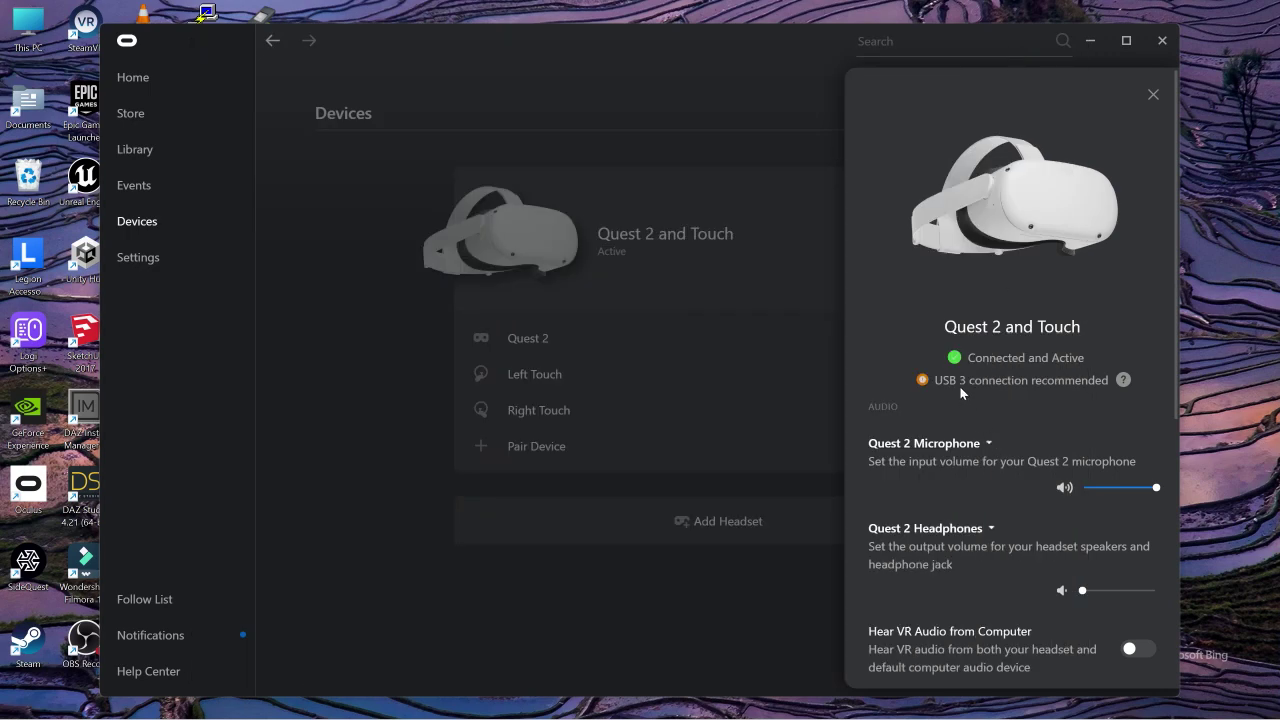
click(689, 97)
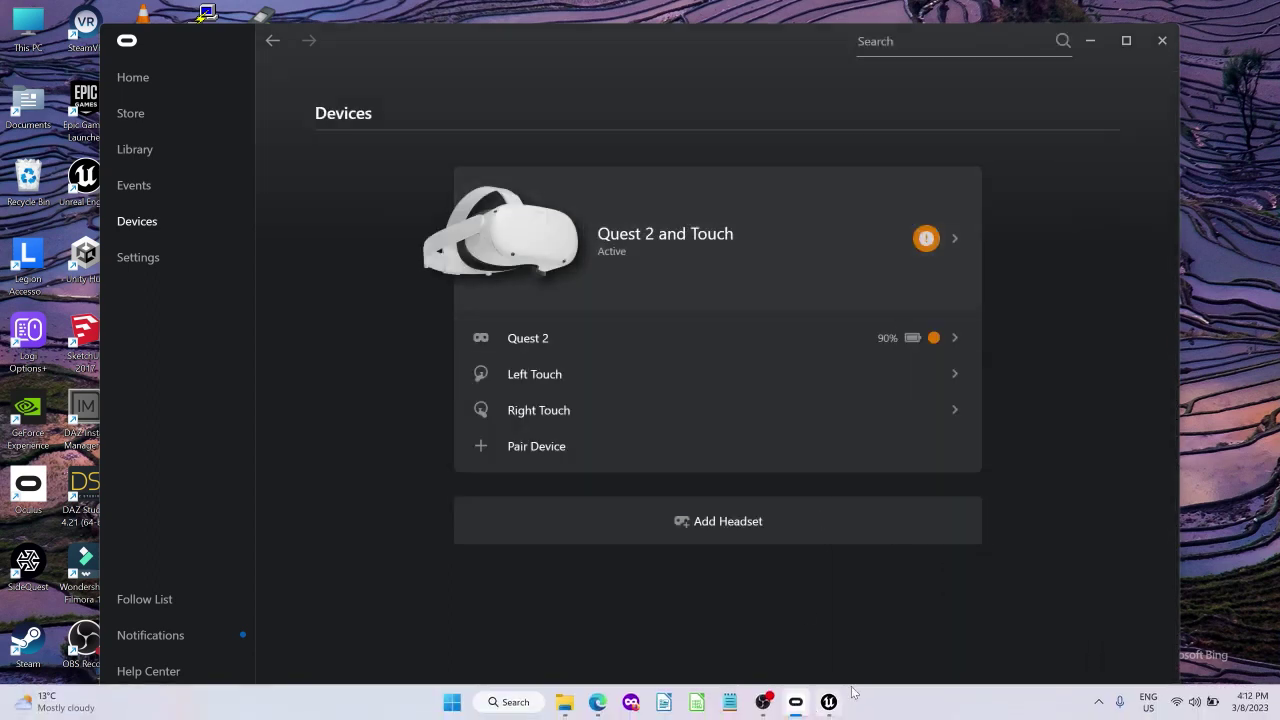
- Create a project from the Games > Virtual Reality template and play VRTemplateMap in VR Preview
click(828, 702)
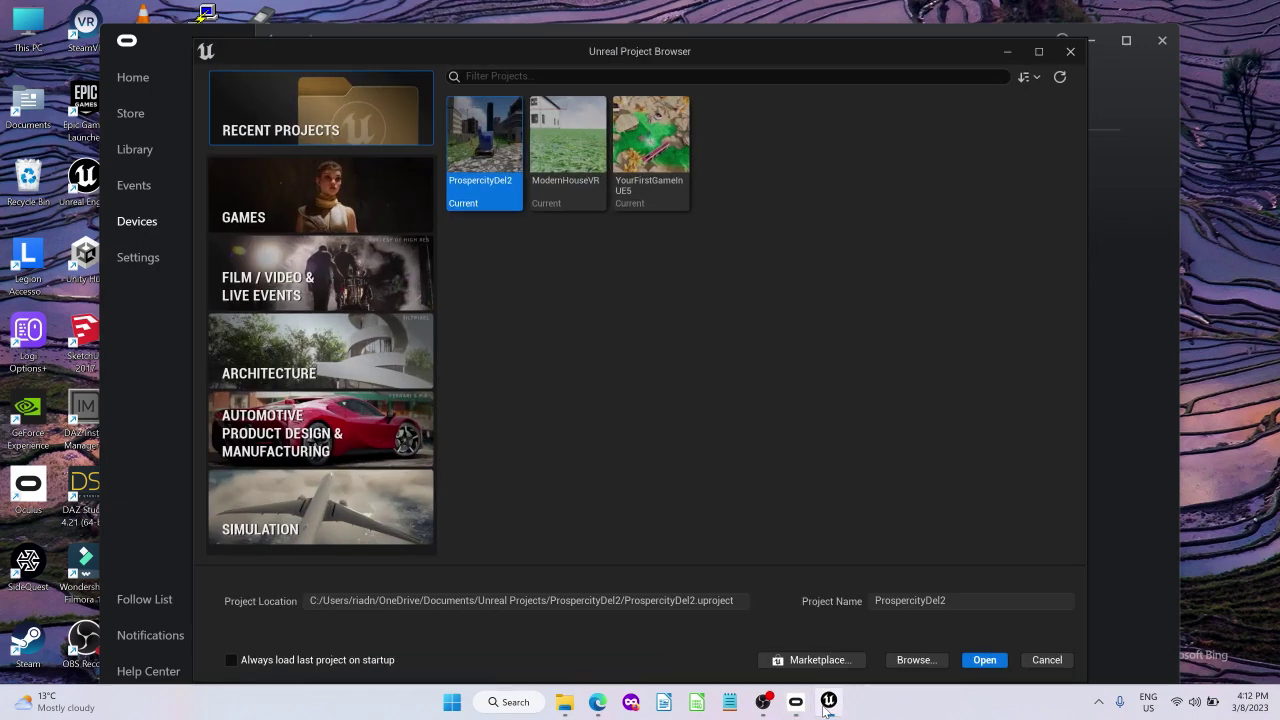
click(346, 180)
click(648, 242)
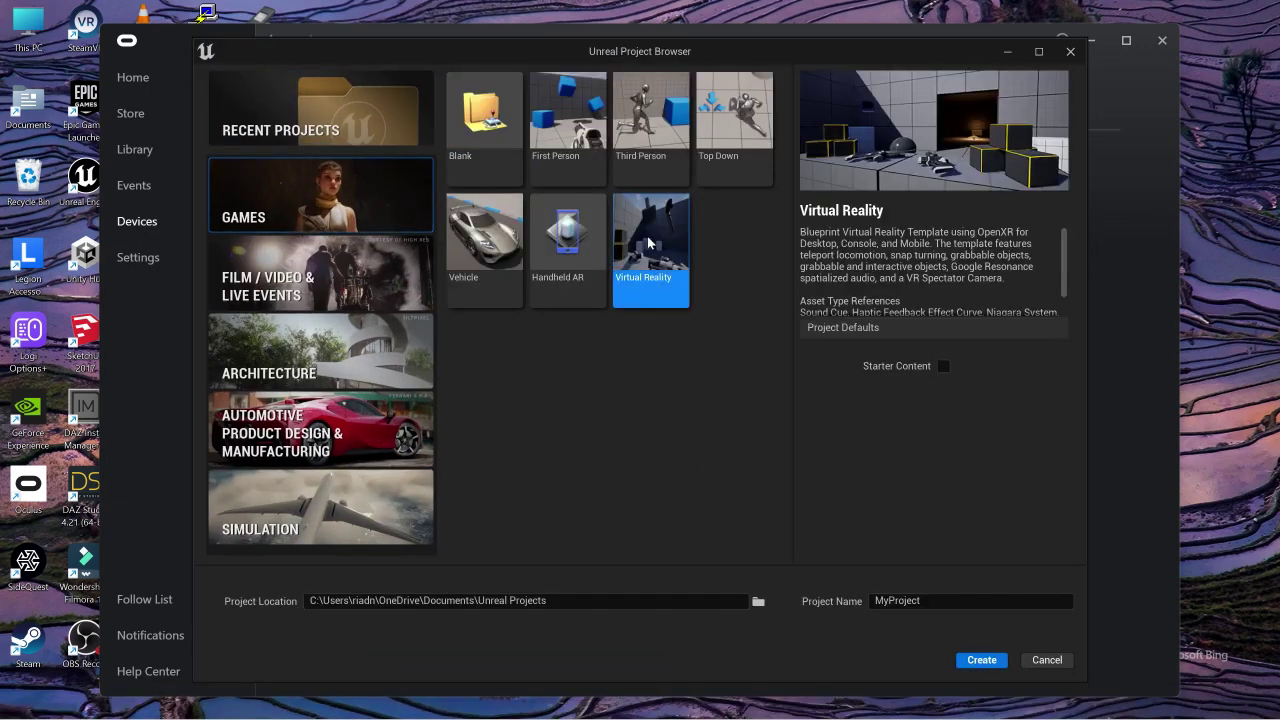
click(981, 660)
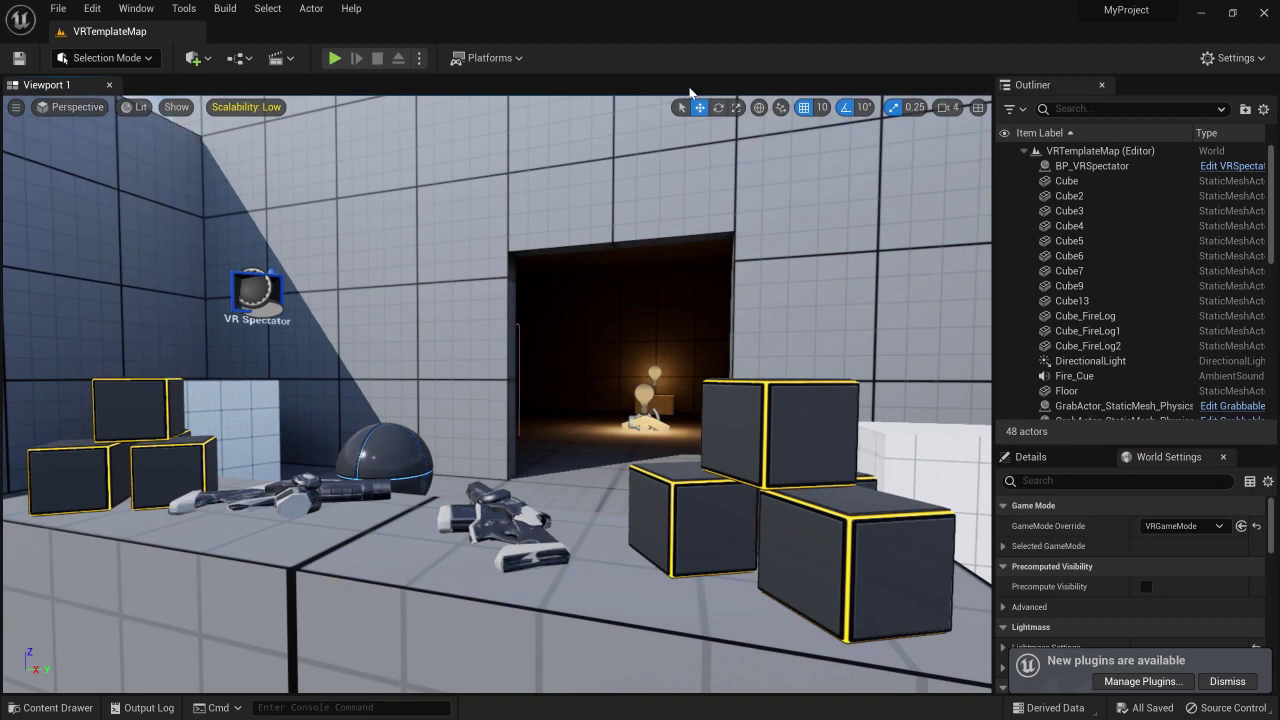
click(420, 62)
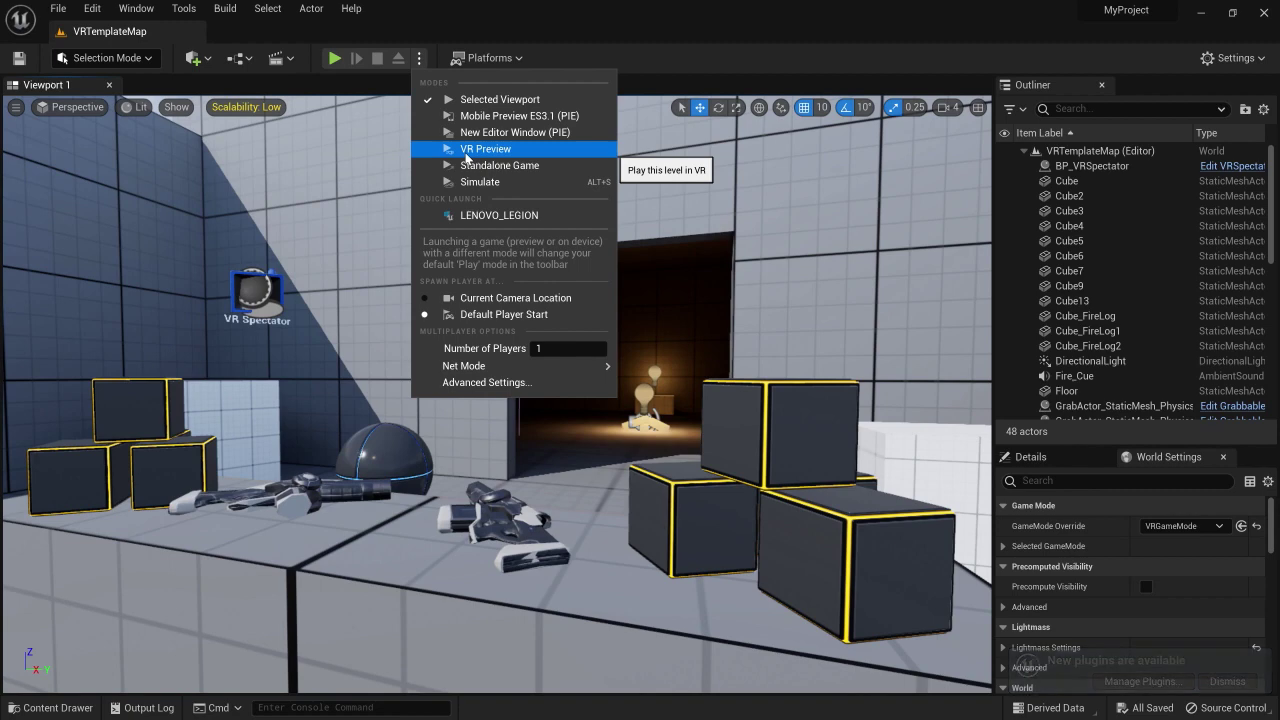
click(466, 150)
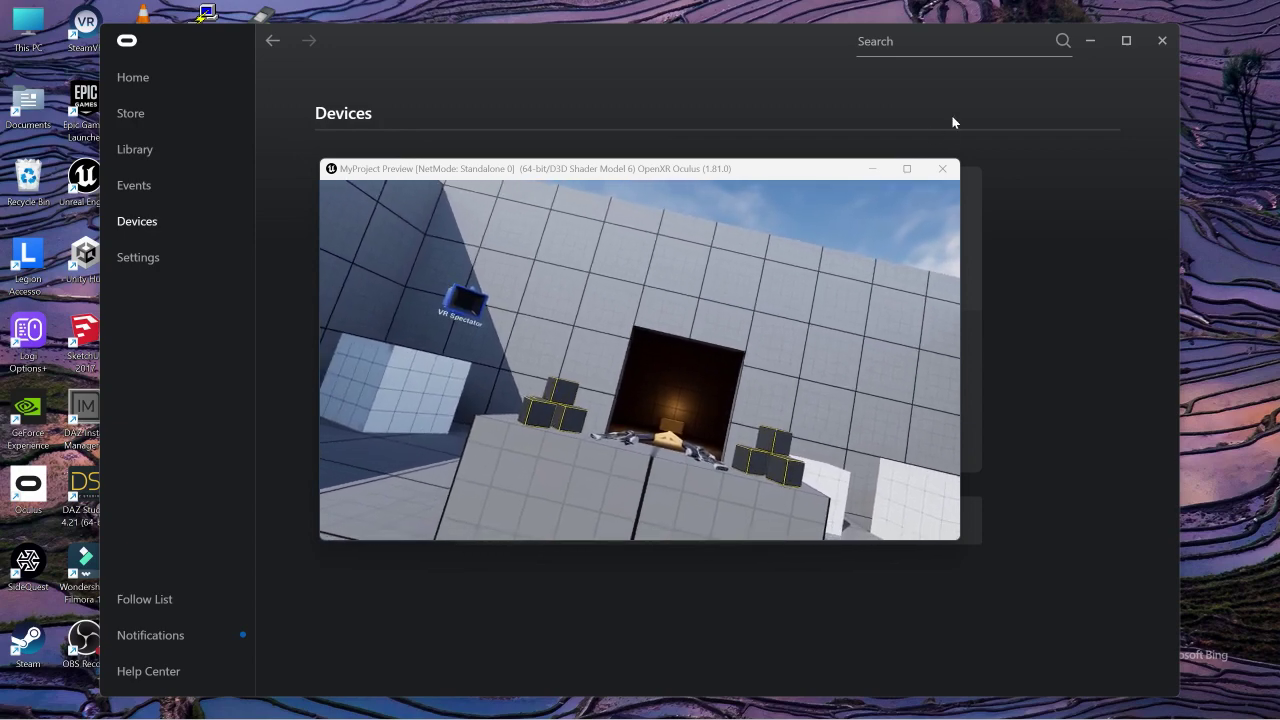
- Maximize the MyProject Preview window so VRTemplateMap fills the screen
click(907, 170)
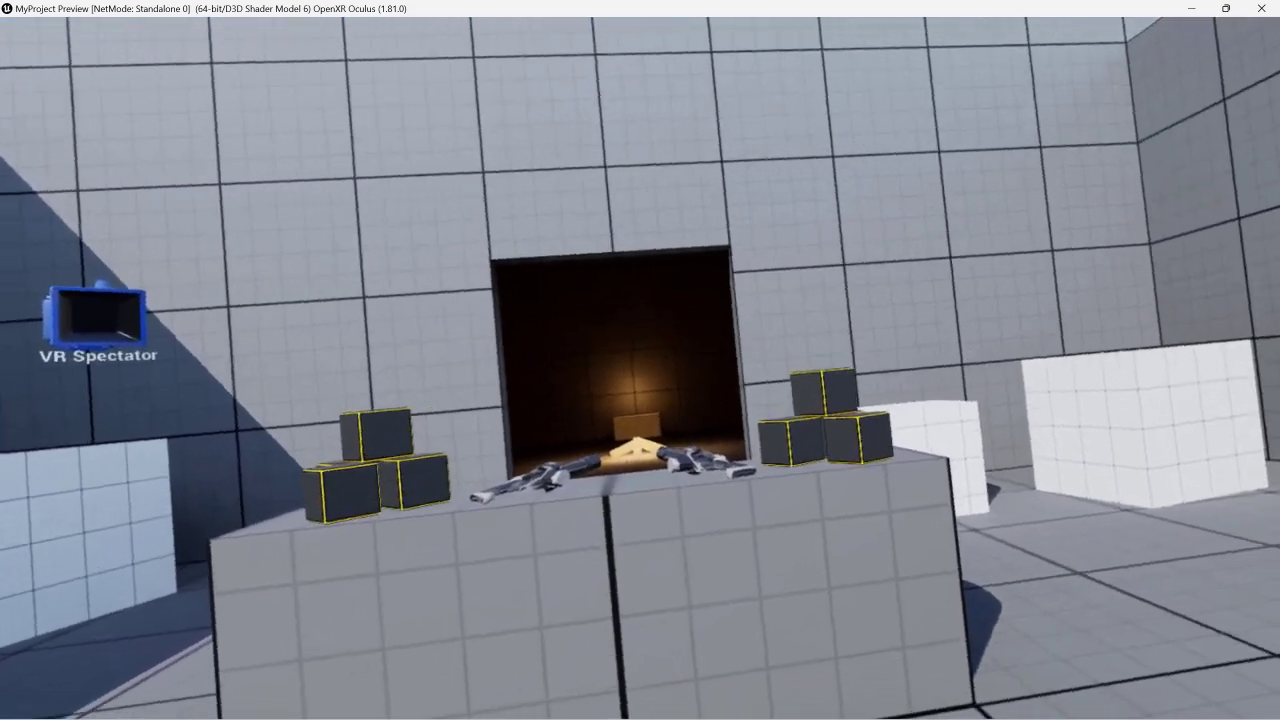